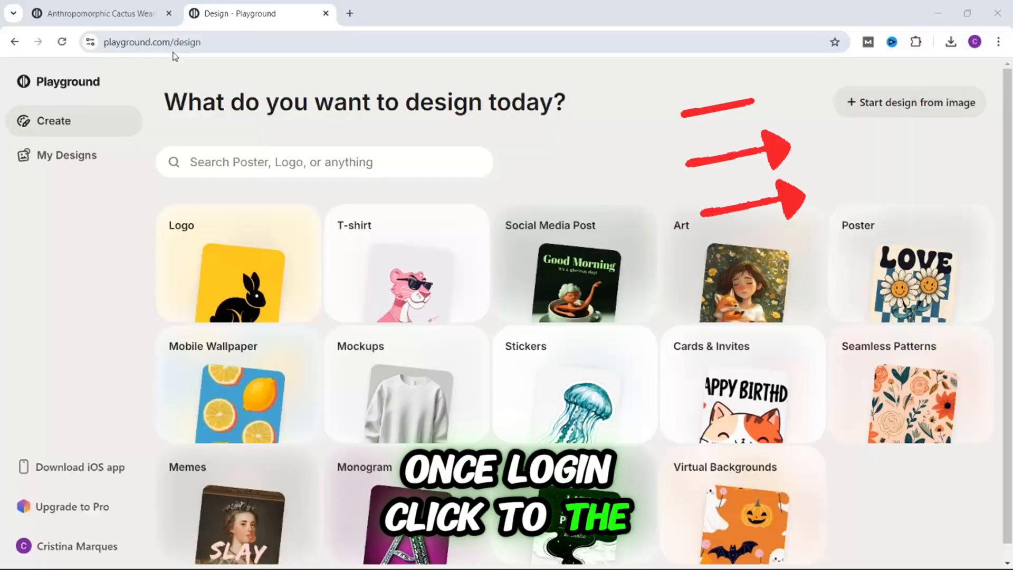
Start a design from an image and upload the cactus template picture.
left_click(932, 109)
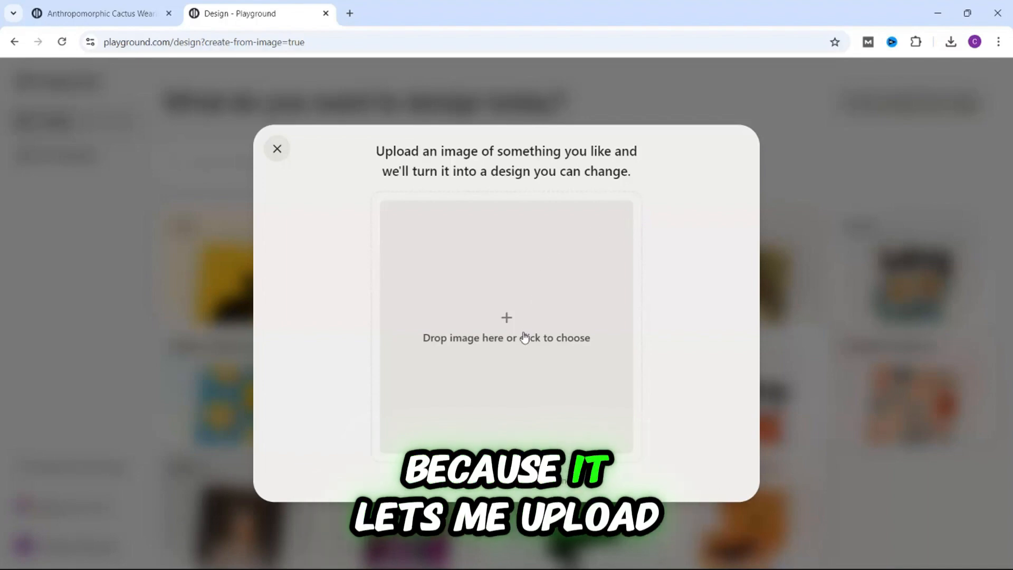
left_click(527, 335)
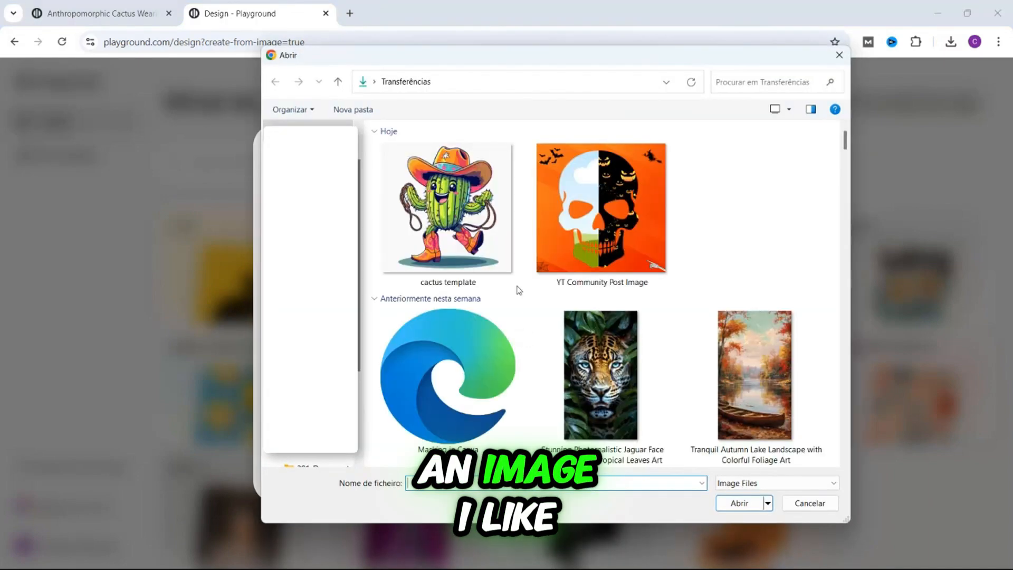
left_click(473, 238)
double_click(474, 237)
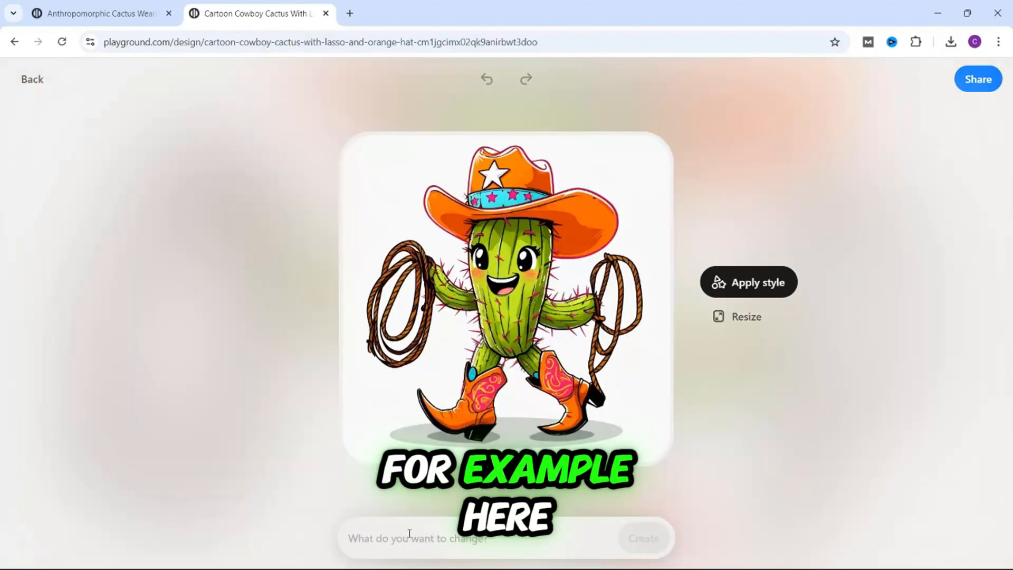
Generate a new version with the prompt "transform the cactus cowboy to a skary halloween cactus".
left_click(410, 533)
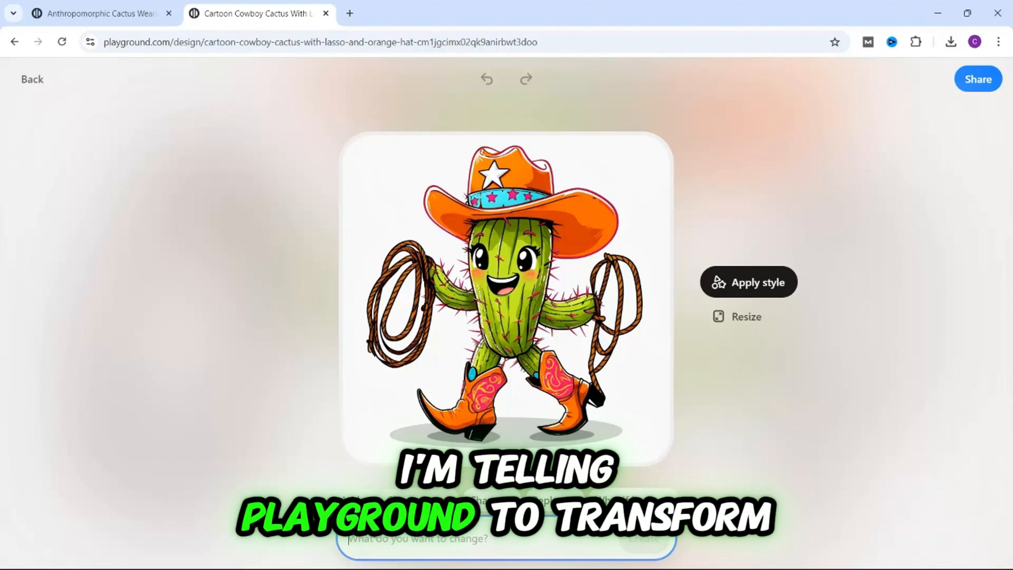
type("transform the cactus cowboy to a scary halloween cactus")
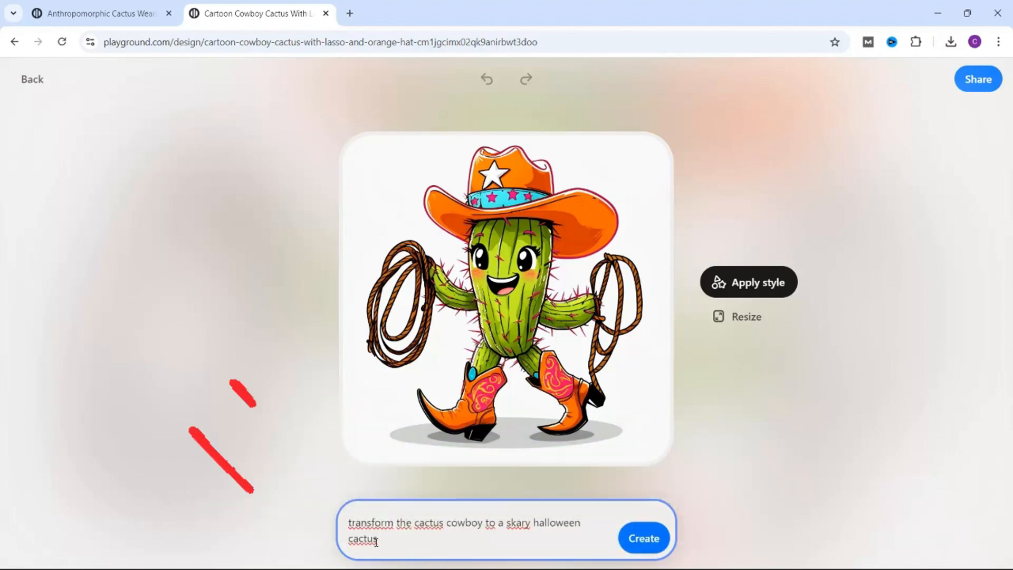
left_click(643, 538)
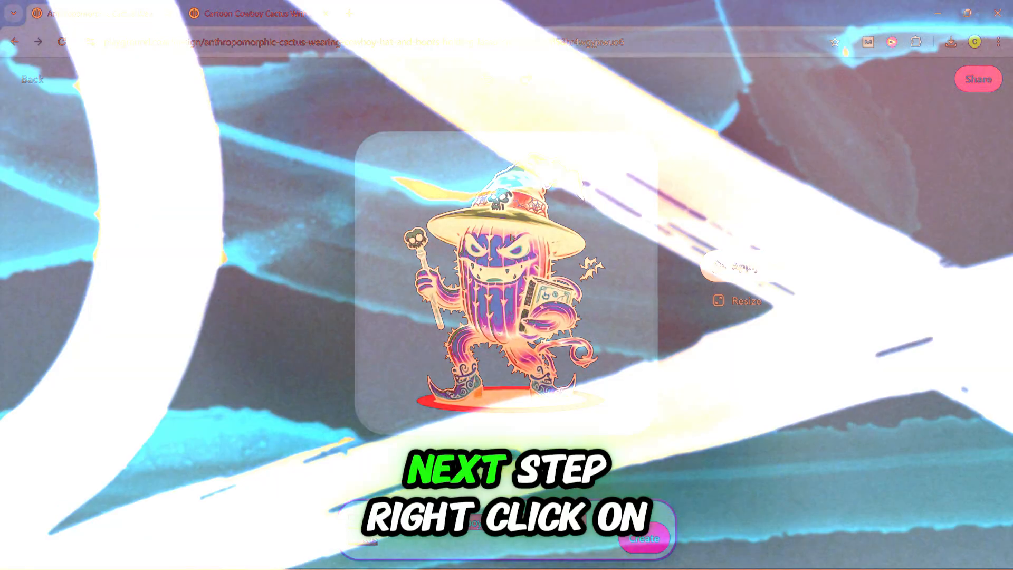
Save the generated Halloween cactus image to the computer.
right_click(511, 238)
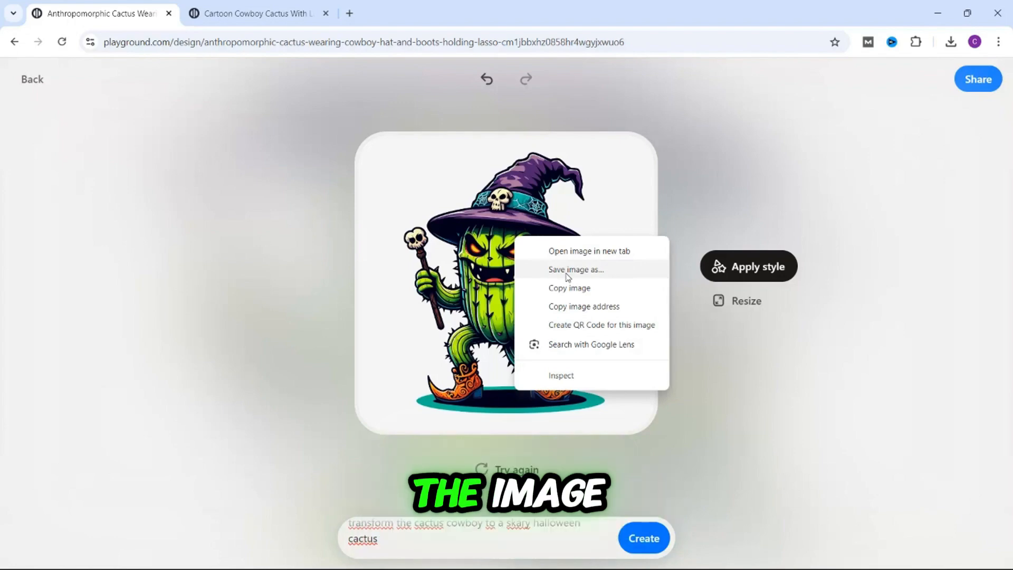
left_click(567, 270)
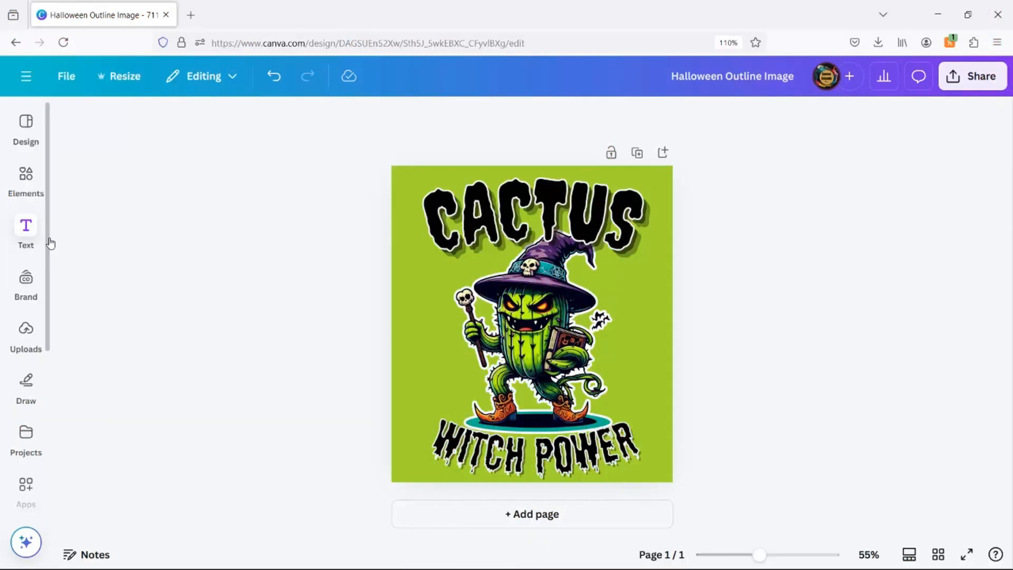
Switch to Canva and upload the scary cactus image file to the design's uploads.
left_click(35, 246)
left_click(26, 335)
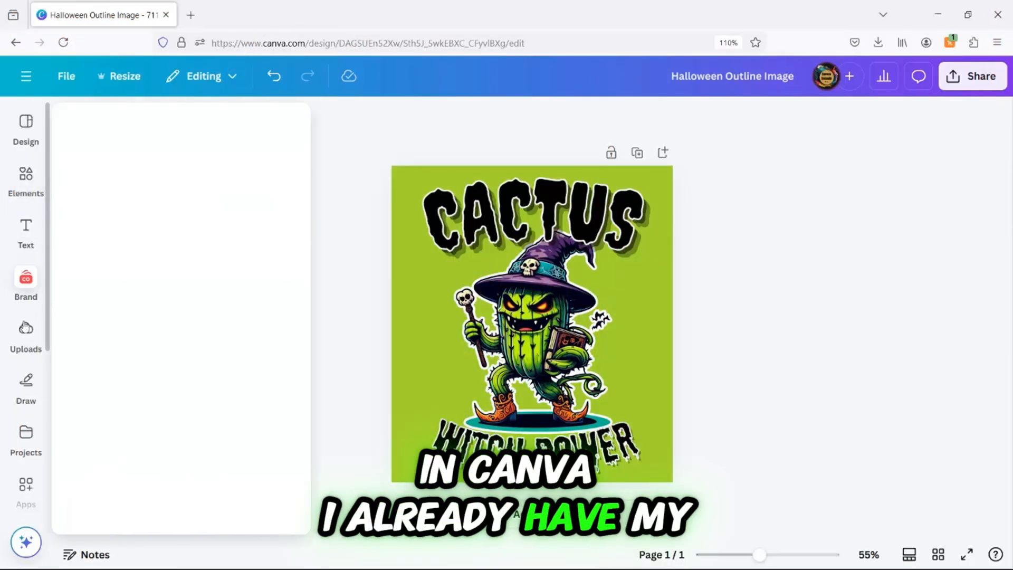
left_click(166, 158)
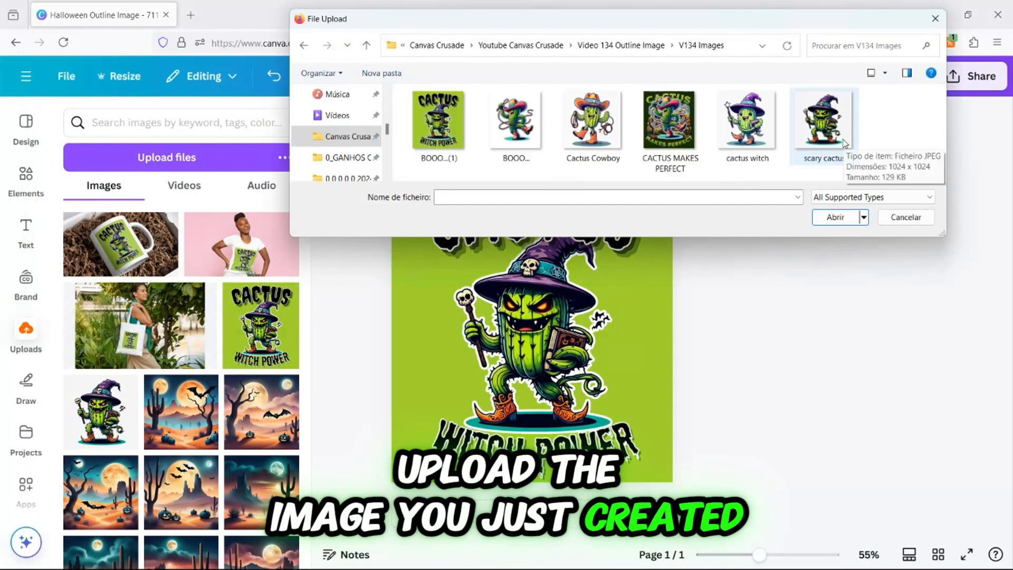
left_click(840, 136)
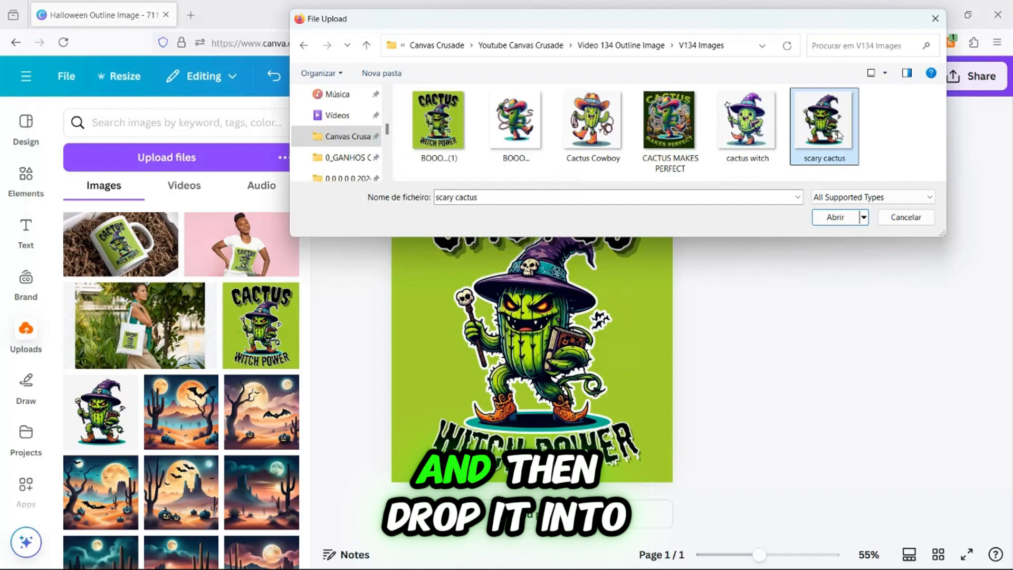
left_click(835, 218)
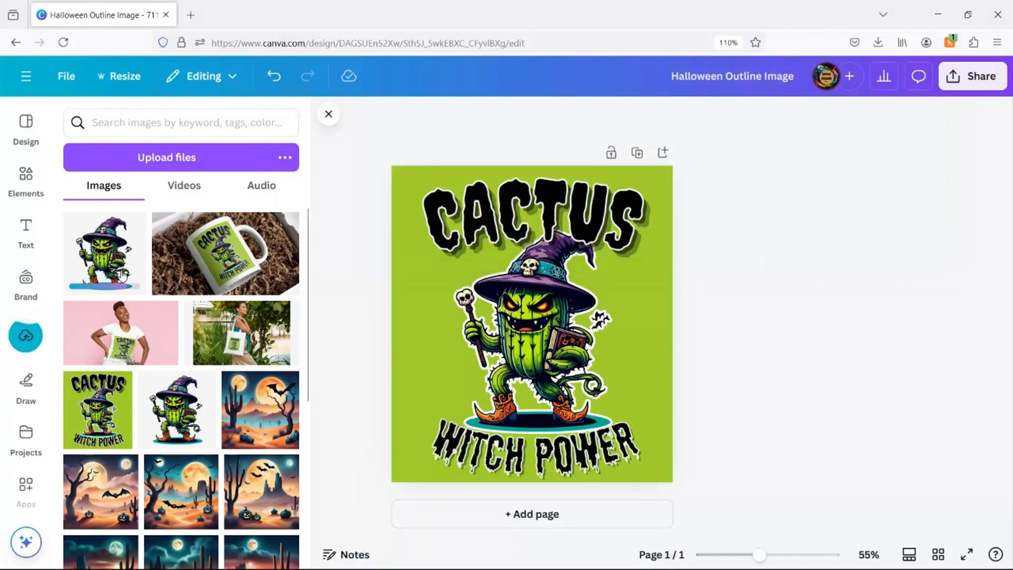
Add a second page and place the uploaded scary cactus image on it.
left_click(546, 514)
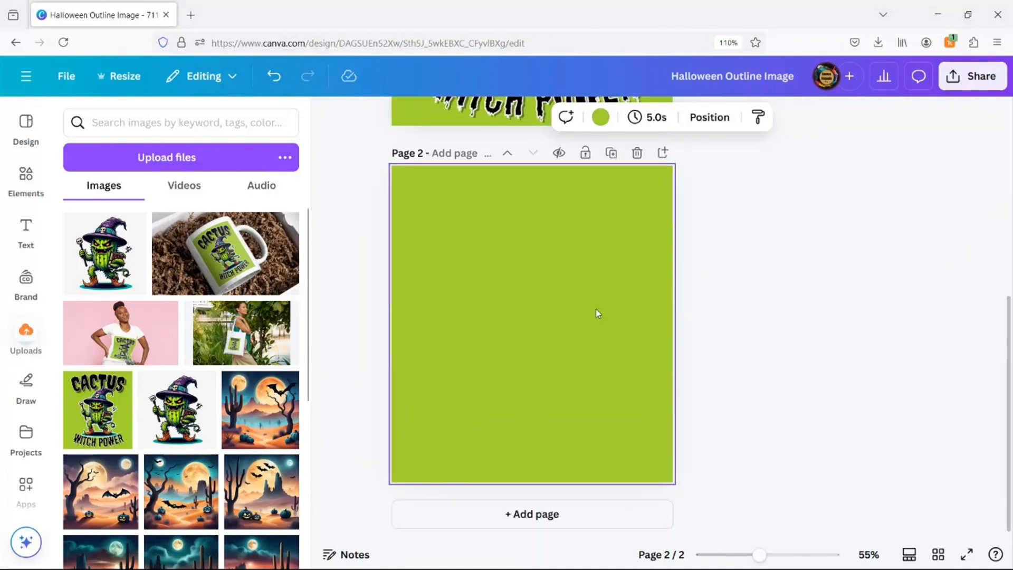
left_click(105, 252)
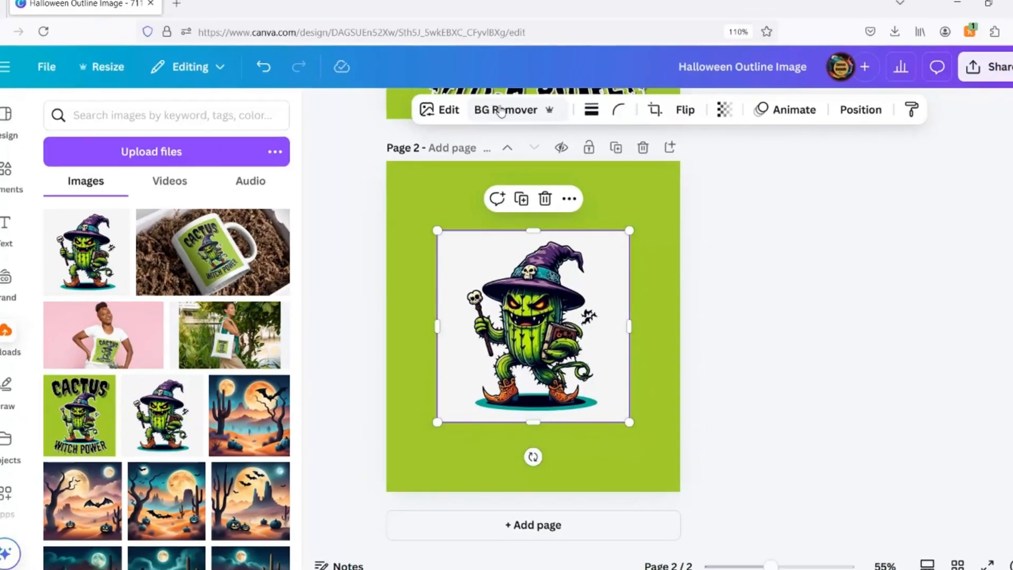
Remove the image's background with BG Remover and enlarge it to fill most of page 2.
left_click(501, 110)
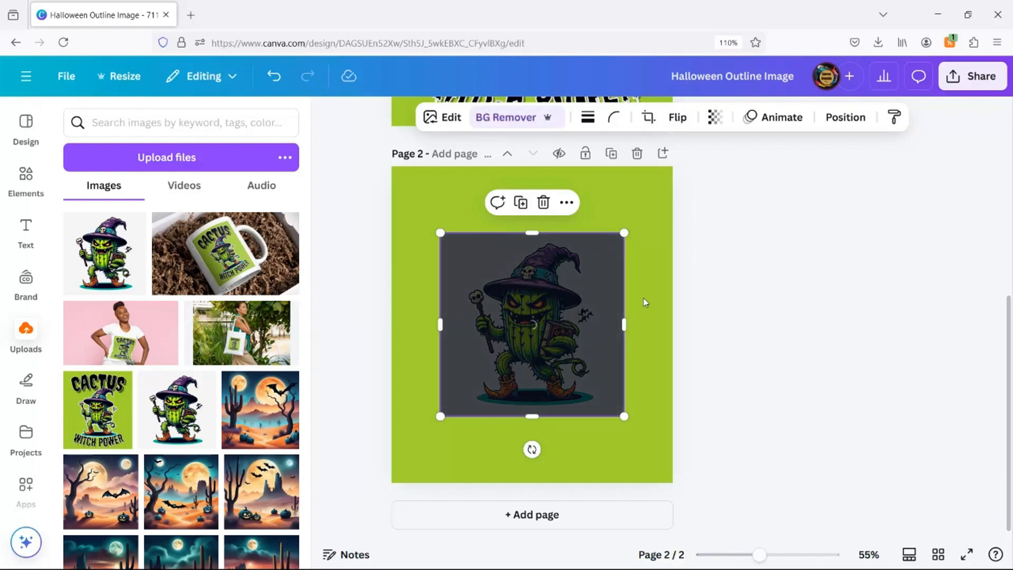
left_click_drag(623, 416, 659, 450)
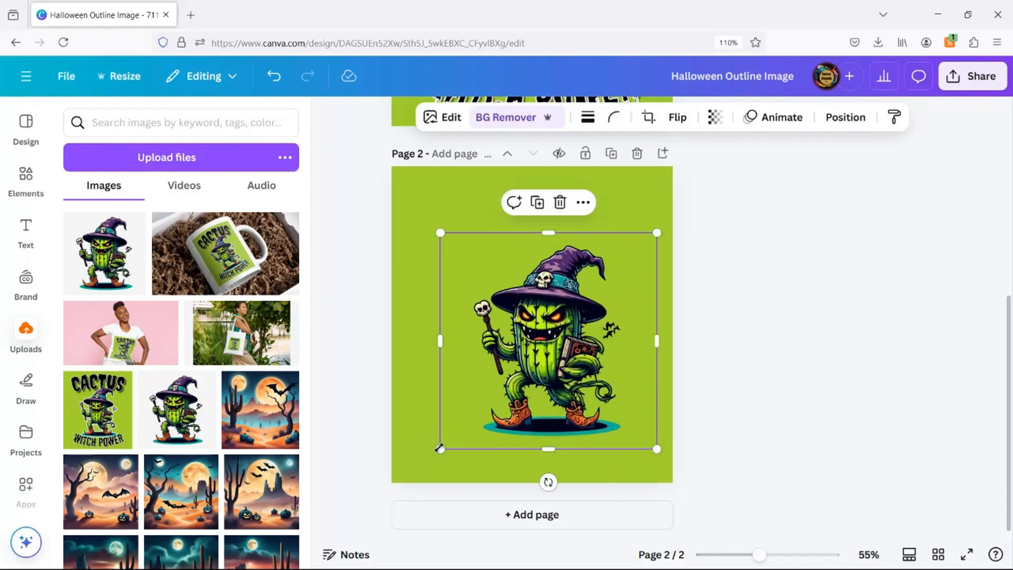
left_click_drag(439, 450, 414, 474)
scroll(413, 310, "up", 1)
mouse_move(414, 280)
left_mouse_down()
mouse_move(391, 265)
mouse_move(402, 267)
left_mouse_up()
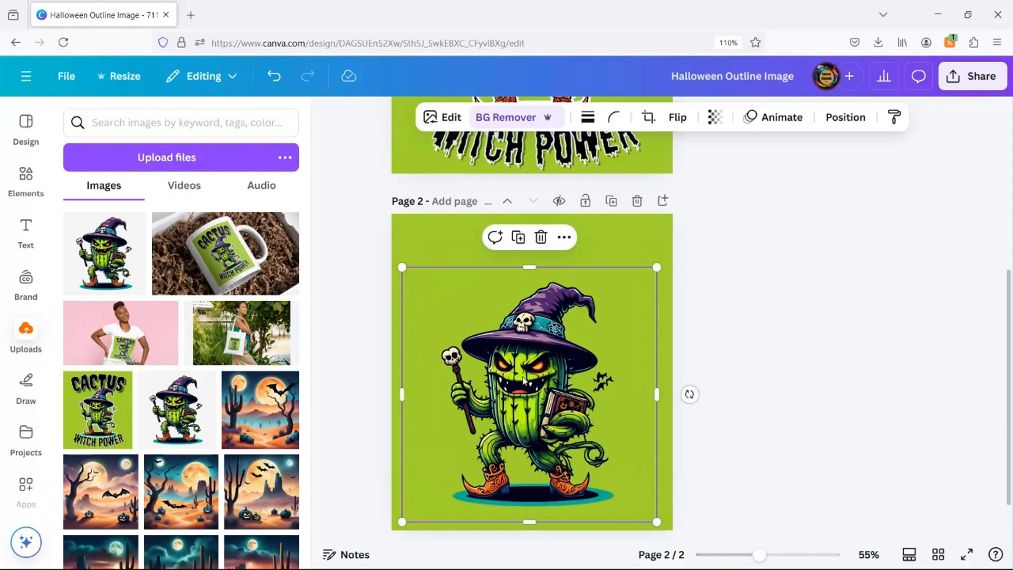
left_click_drag(517, 380, 521, 357)
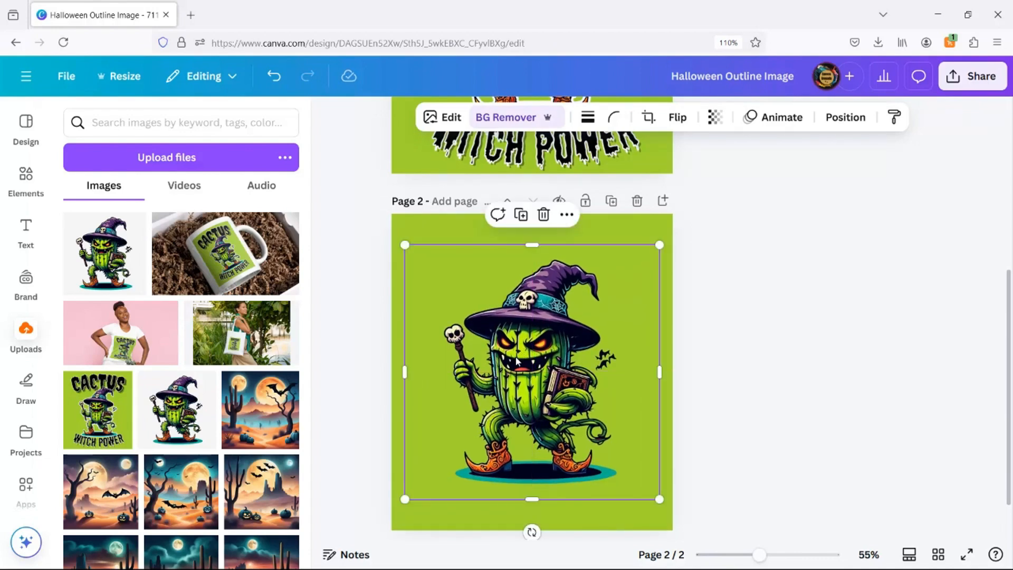
Apply the Outline shadow effect to the cactus image.
left_click(450, 118)
scroll(106, 414, "down", 2)
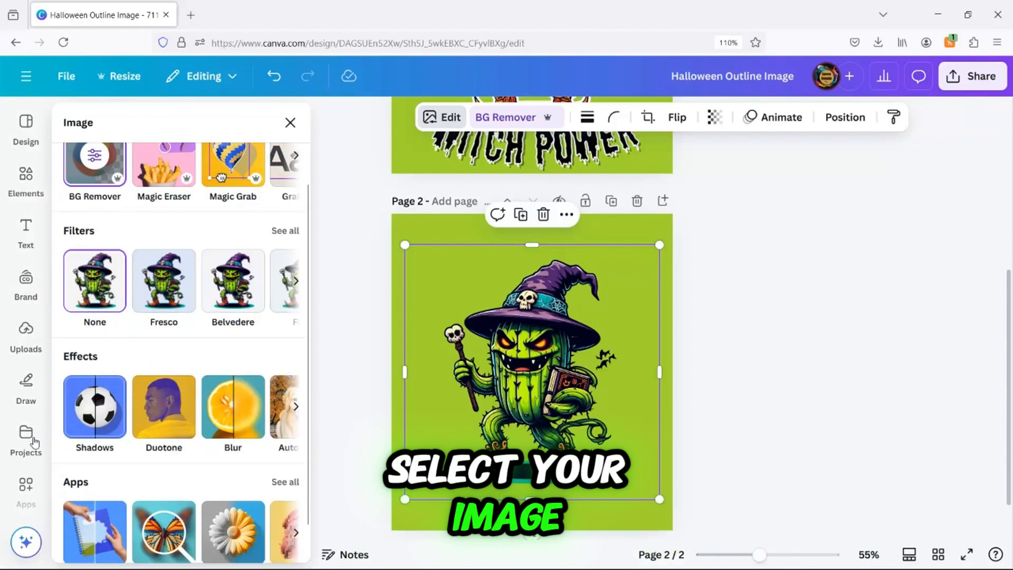
left_click(89, 411)
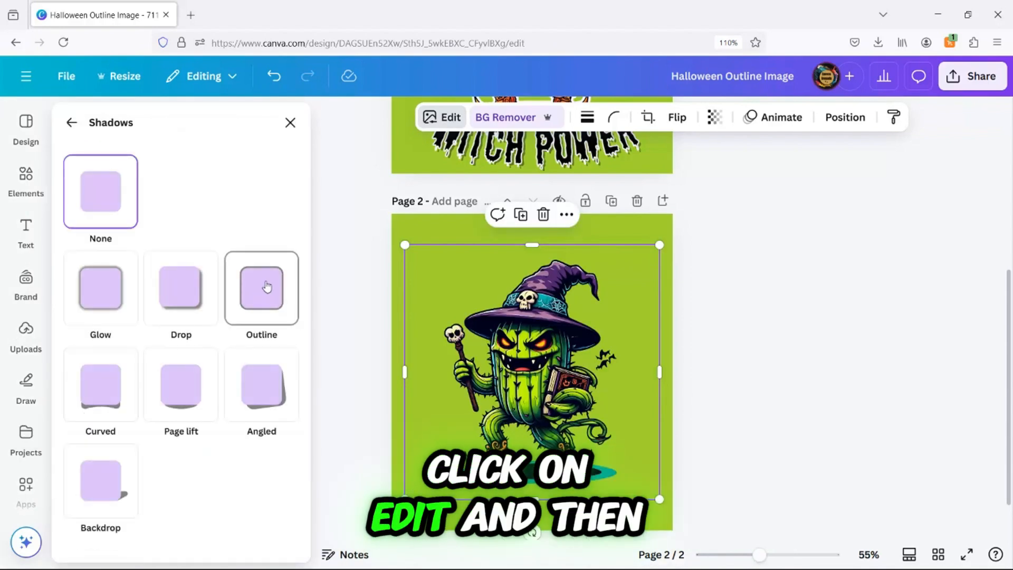
left_click(267, 287)
Set the outline color to white, #FFFFFF.
scroll(264, 293, "down", 2)
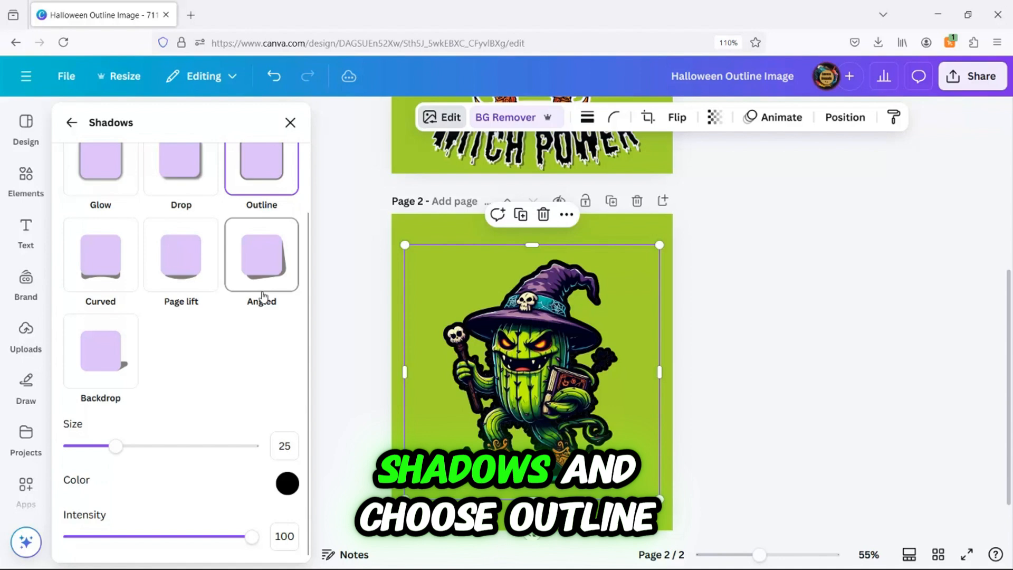
left_click(289, 485)
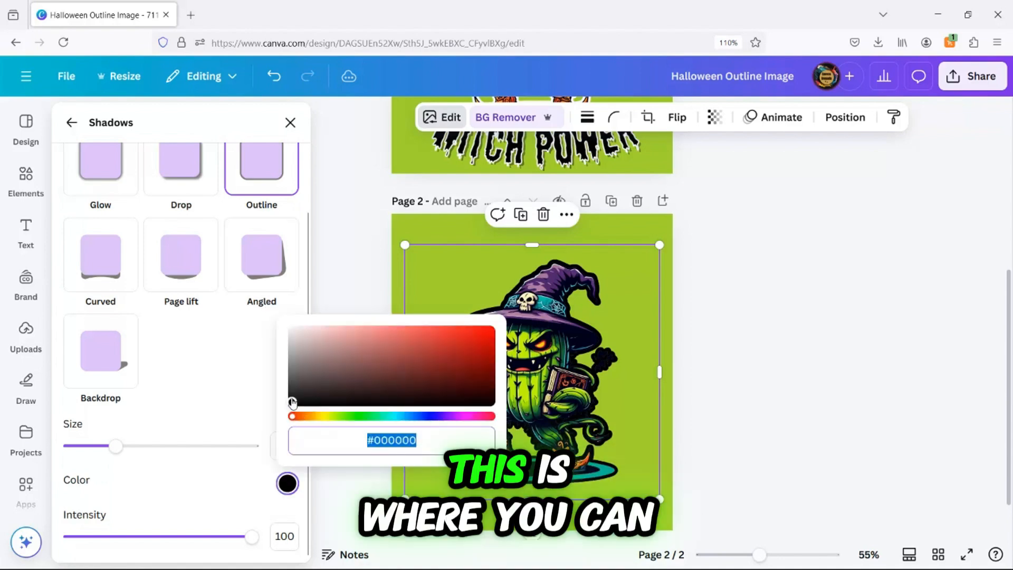
left_click_drag(292, 405, 438, 352)
left_click(426, 417)
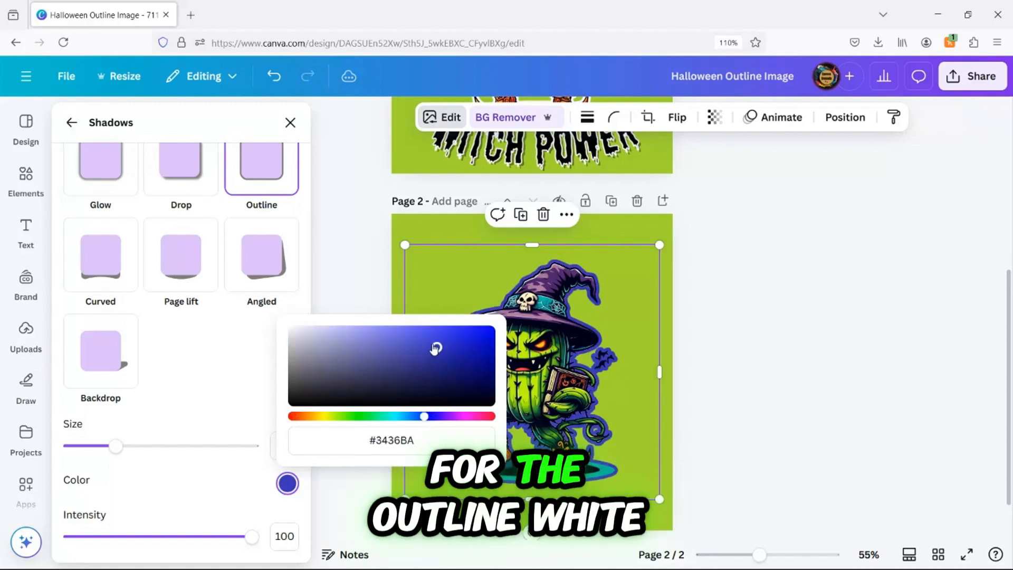
left_click(469, 417)
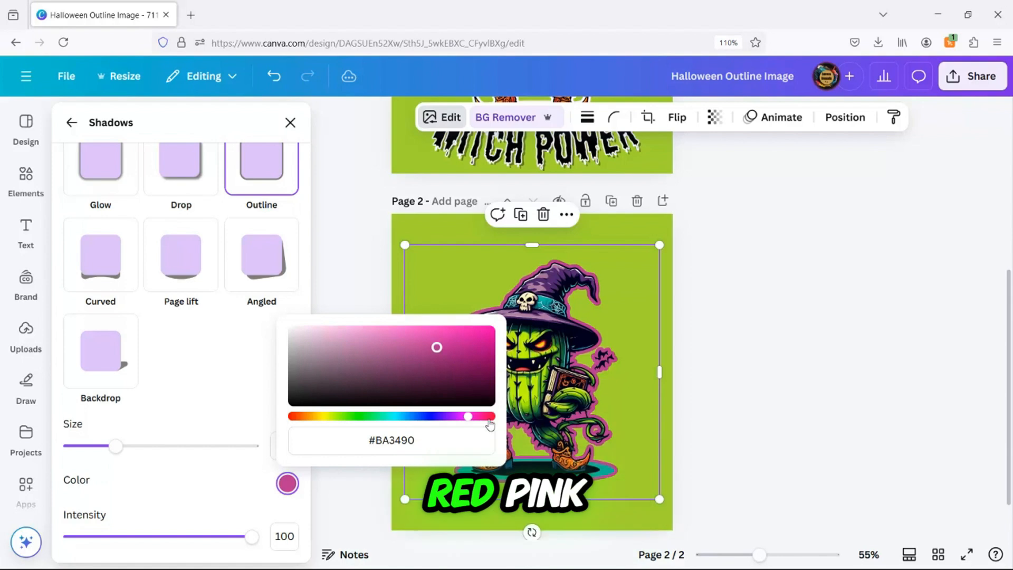
left_click(373, 418)
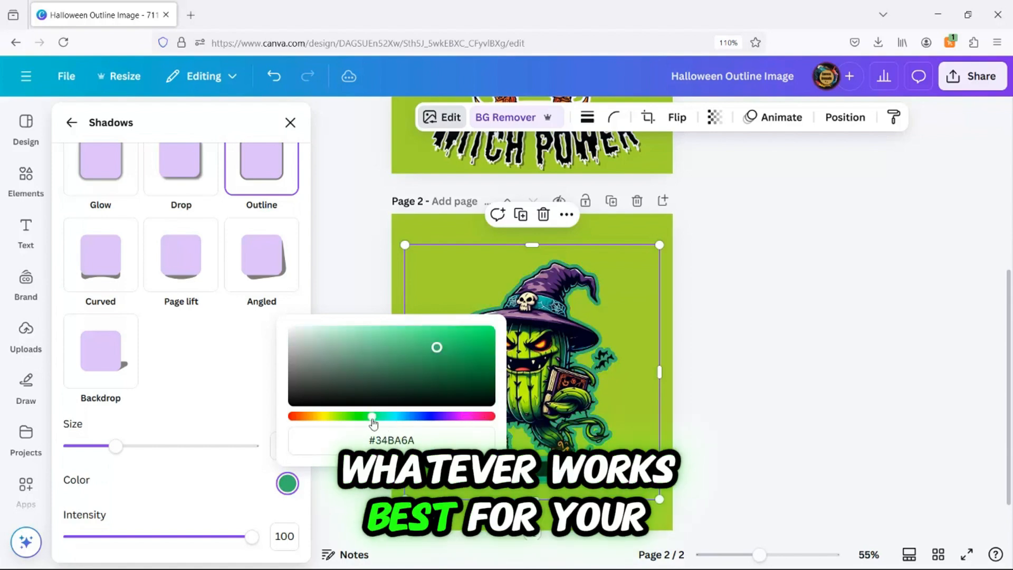
left_click_drag(436, 348, 274, 326)
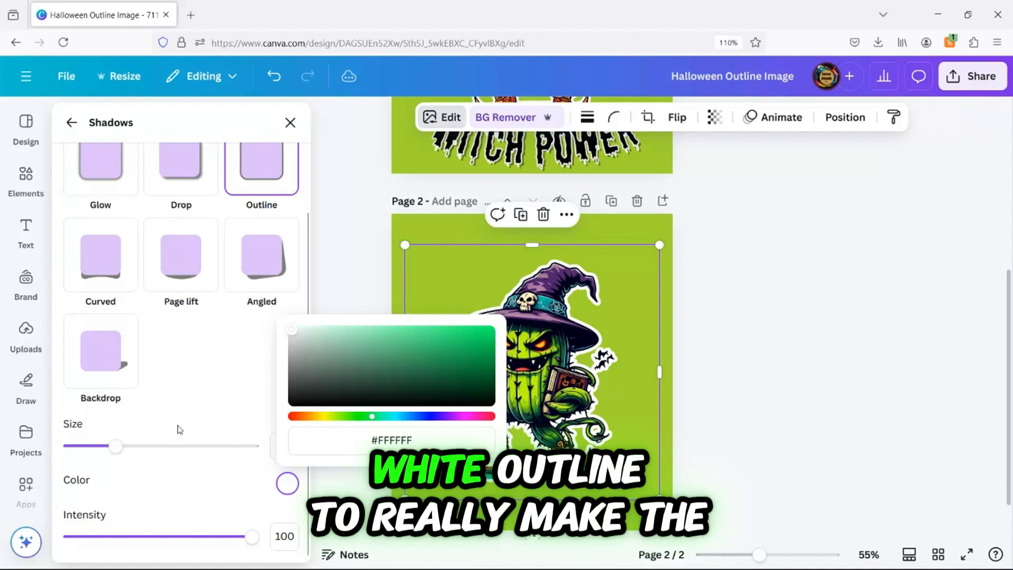
left_click(198, 466)
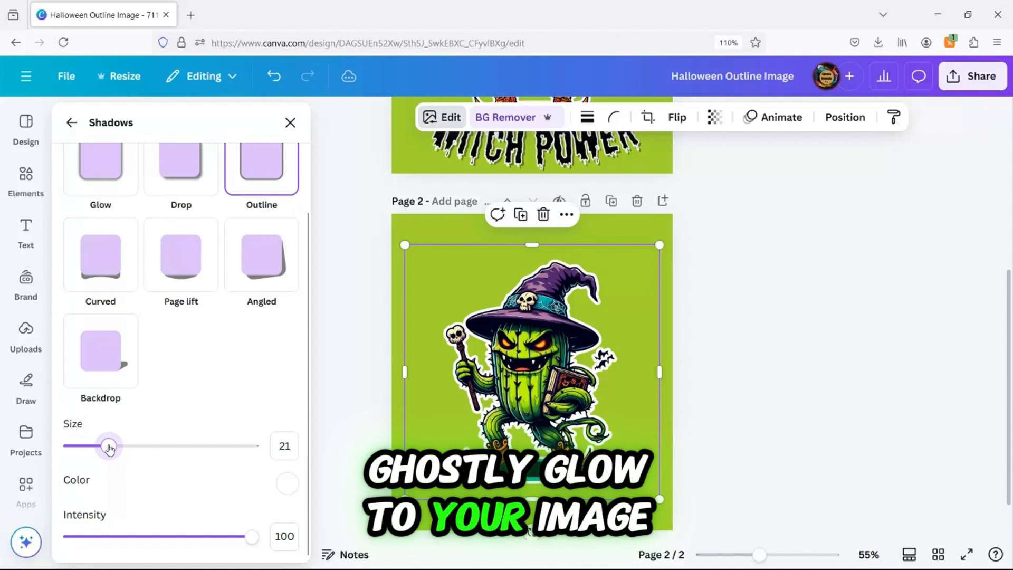
Set the outline size to 20 and close the Shadows panel.
mouse_move(251, 543)
left_mouse_down()
mouse_move(148, 533)
mouse_move(264, 531)
left_mouse_up()
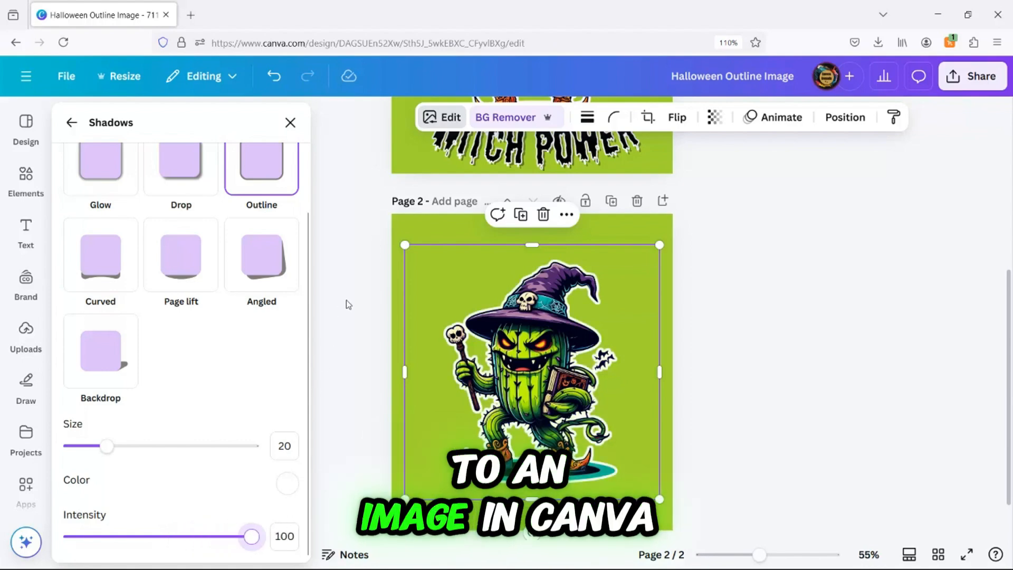
left_click(290, 123)
Deselect the image and compare the outlined cactus with the first page.
left_click(794, 304)
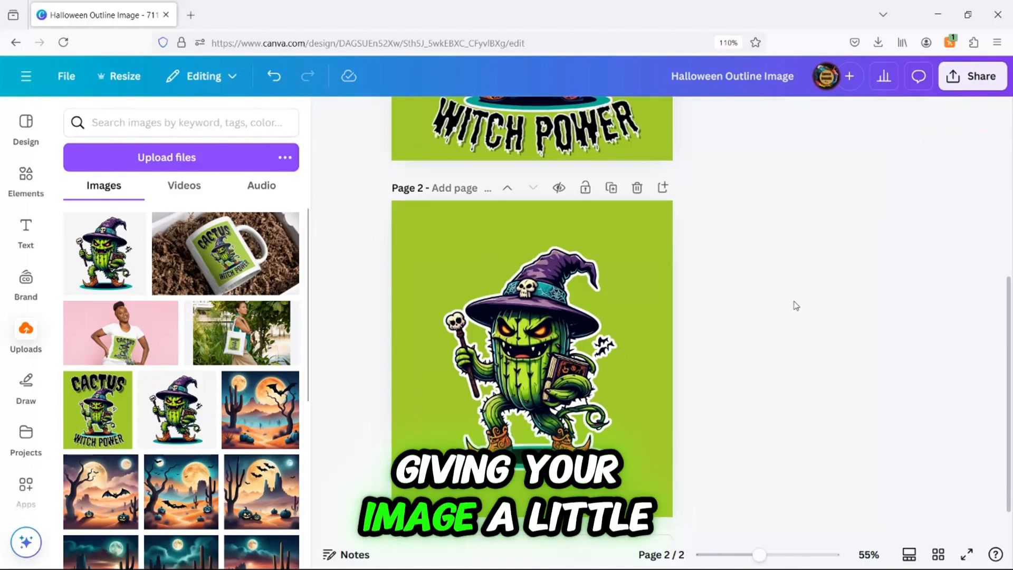
scroll(792, 305, "down", 1)
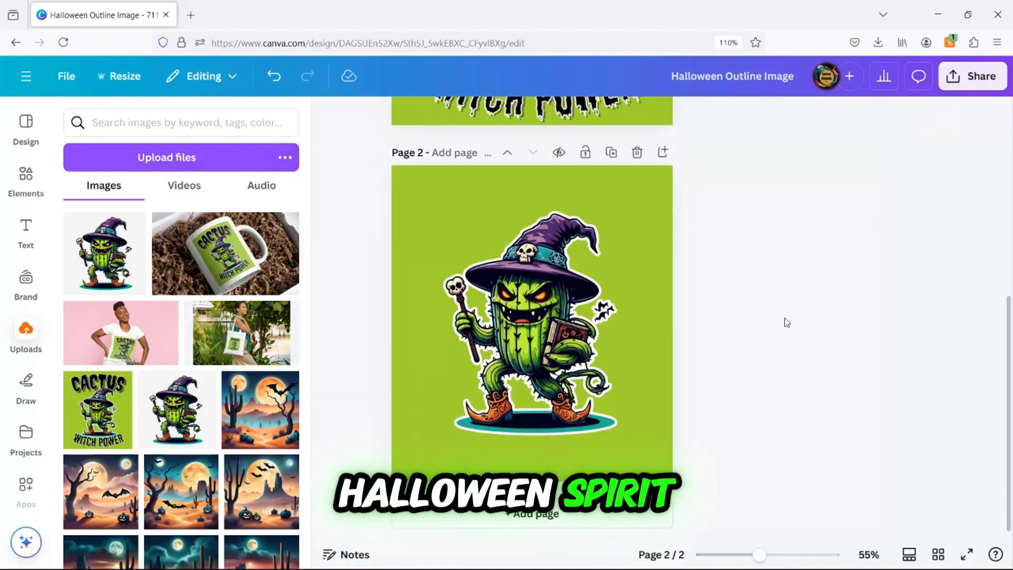
scroll(787, 322, "up", 5)
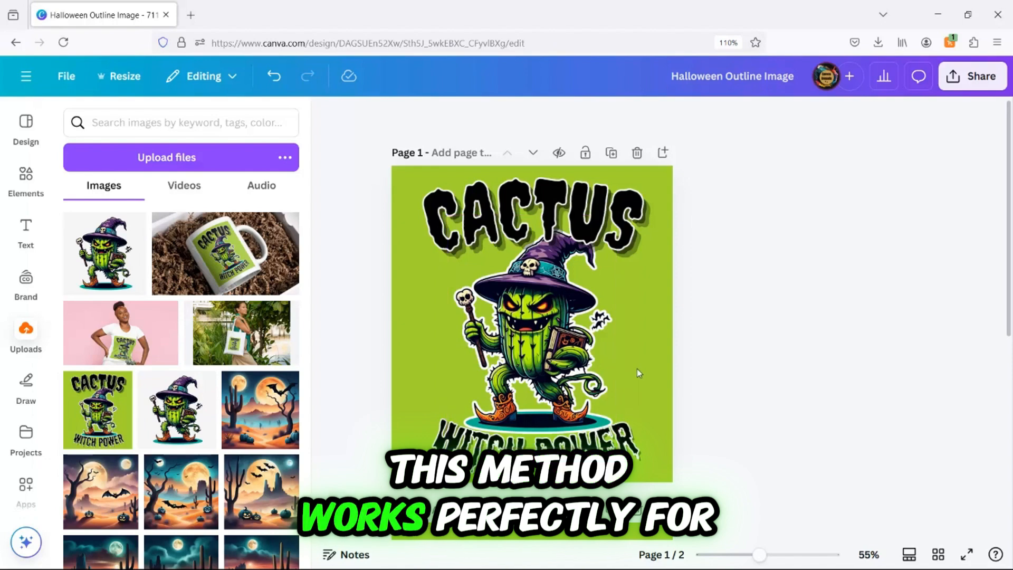
scroll(685, 387, "down", 10)
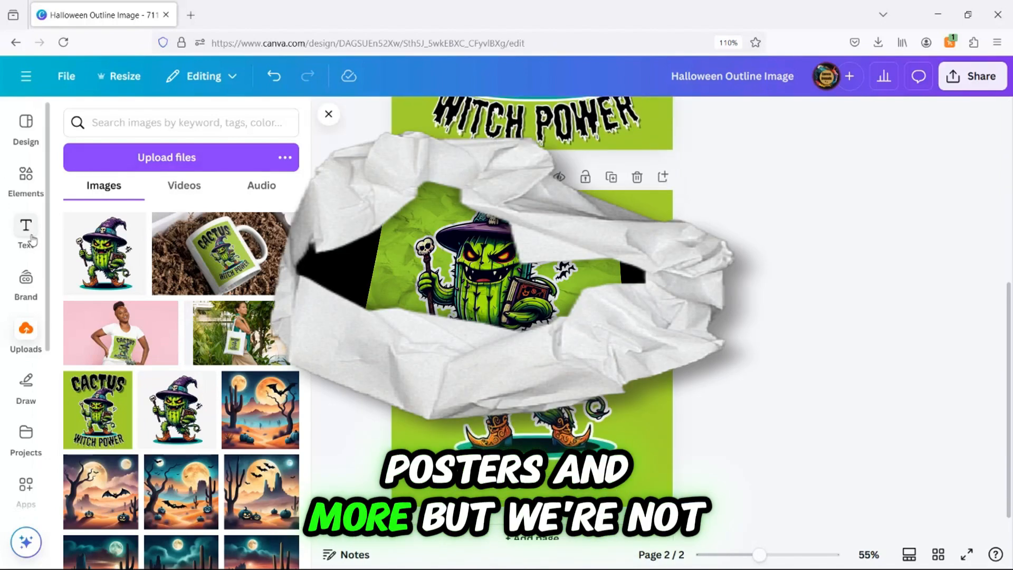
Add a heading text box to page 2.
left_click(26, 232)
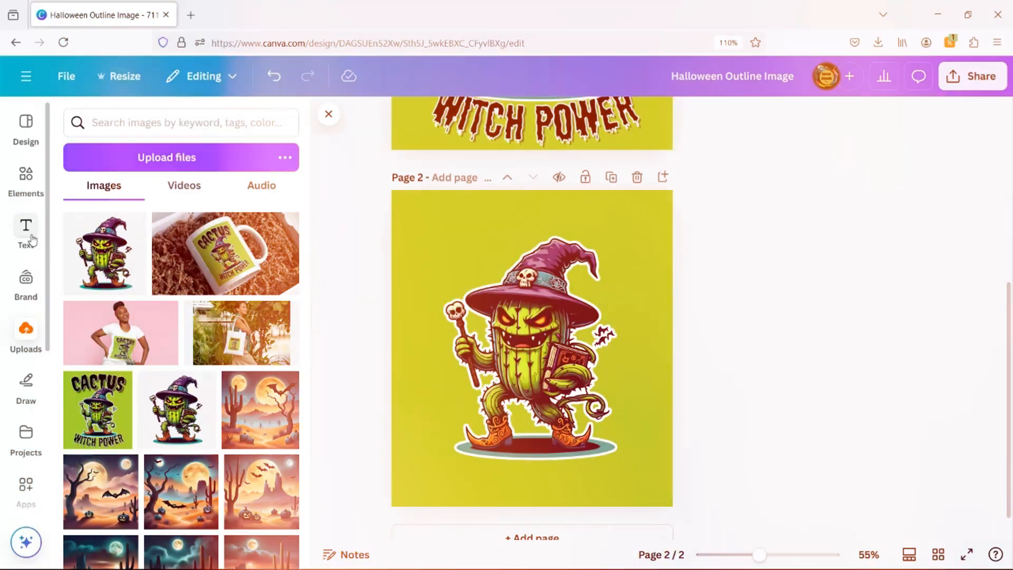
left_click(26, 232)
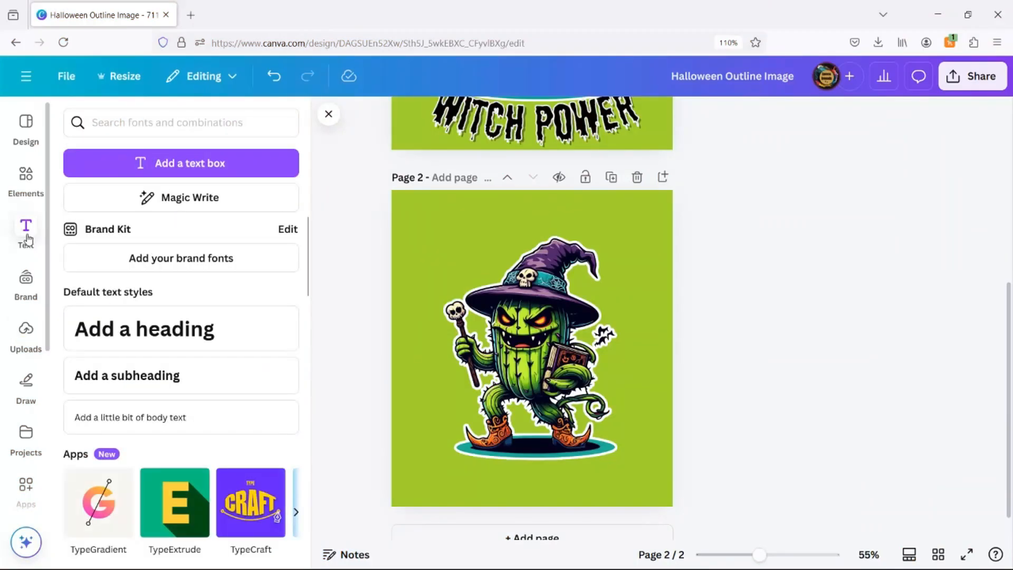
left_click(129, 329)
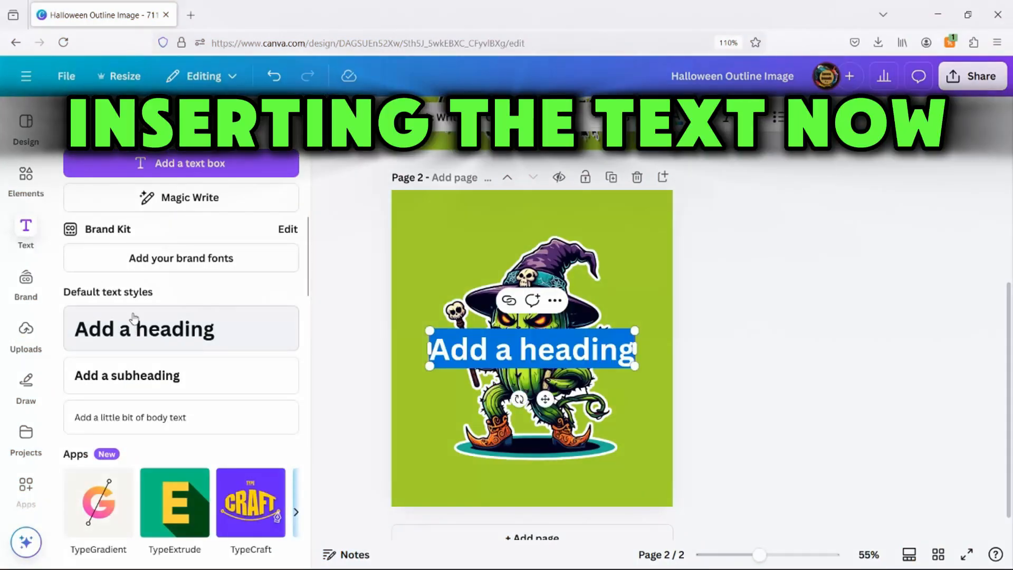
Replace the heading text with CACTUS, move it to the top of page 2, and set its font to Jeepers.
key("BackSpace")
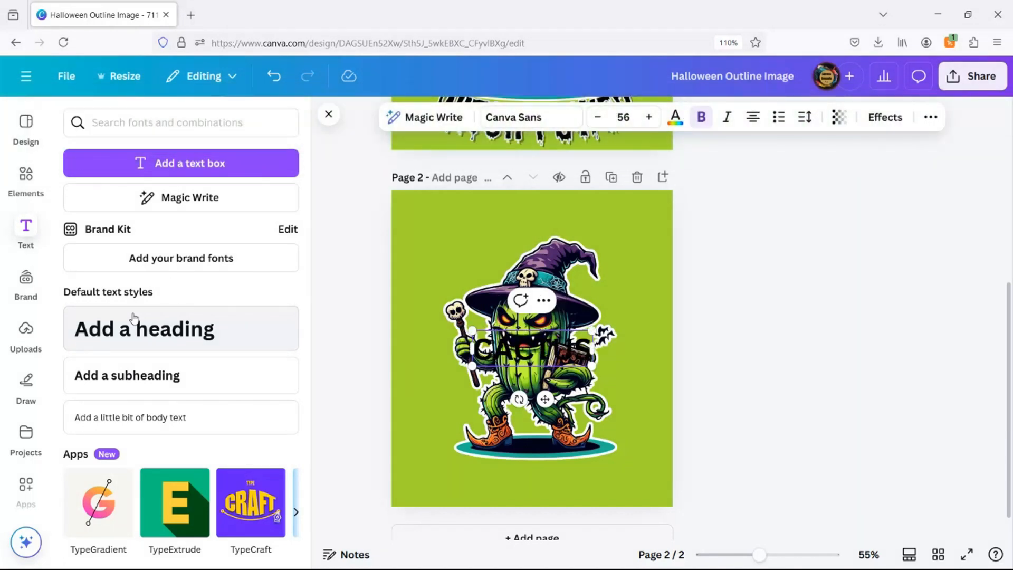
left_click_drag(545, 399, 560, 263)
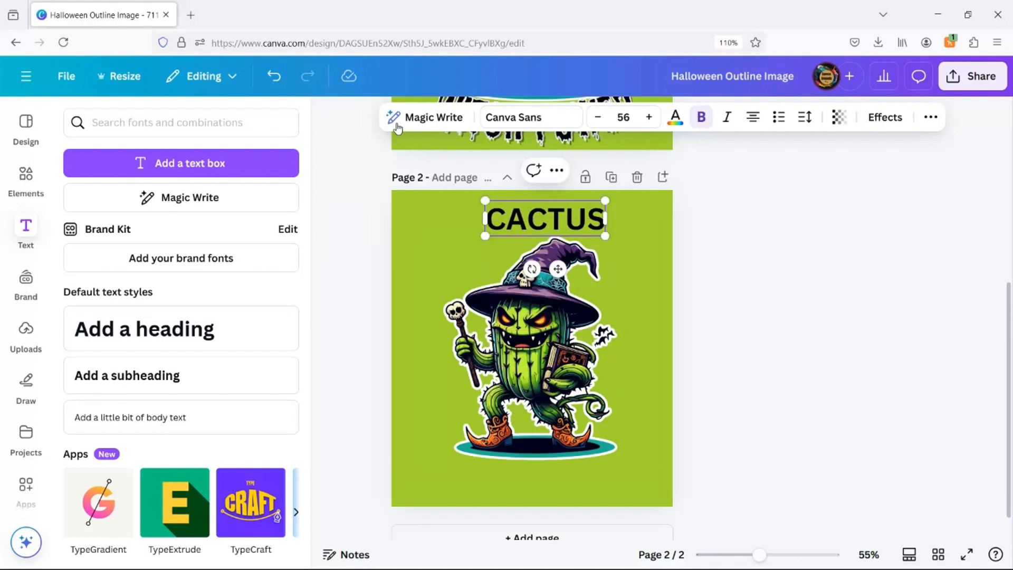
left_click(533, 121)
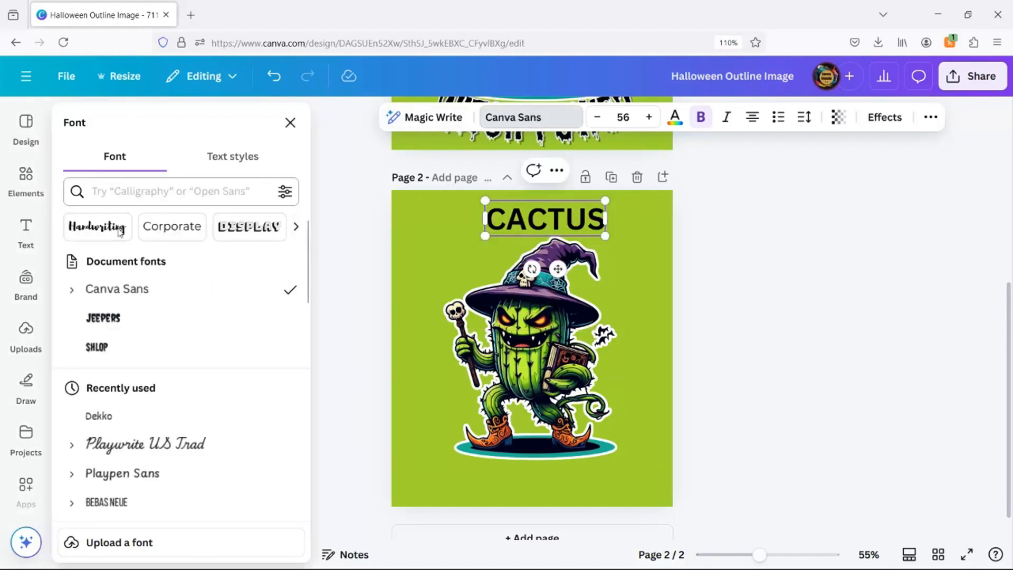
left_click(116, 320)
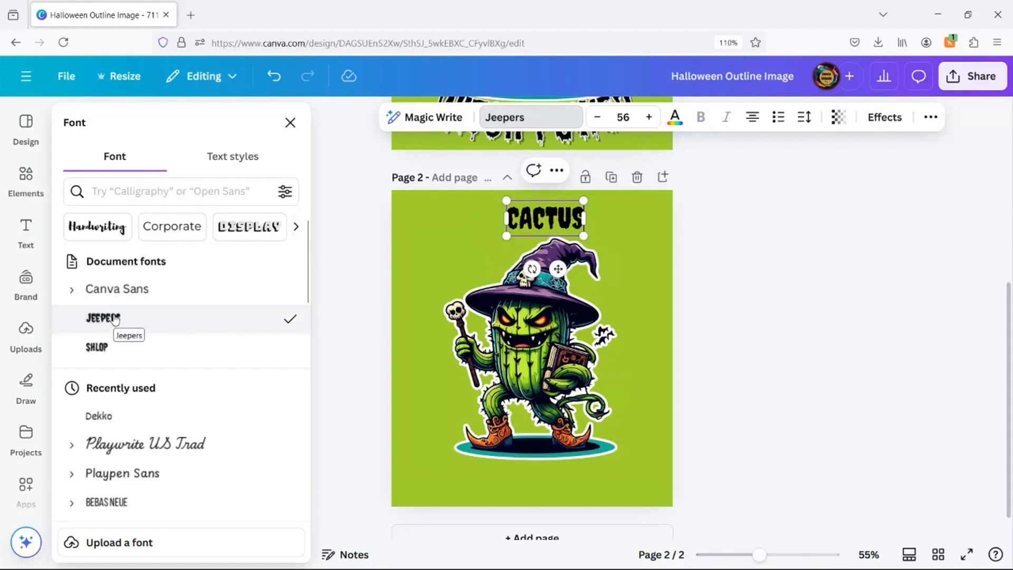
Set the CACTUS text's font size to 157.
left_click(628, 116)
type("157")
key("Return")
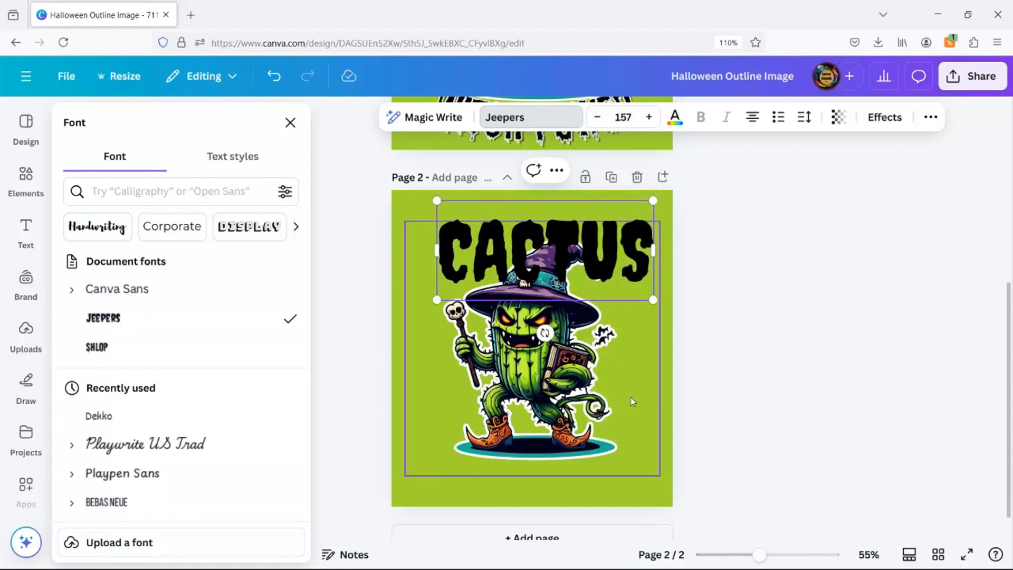
Shrink the cactus image slightly from its corner and nudge it into place below the title.
scroll(633, 401, "up", 6)
scroll(631, 394, "down", 4)
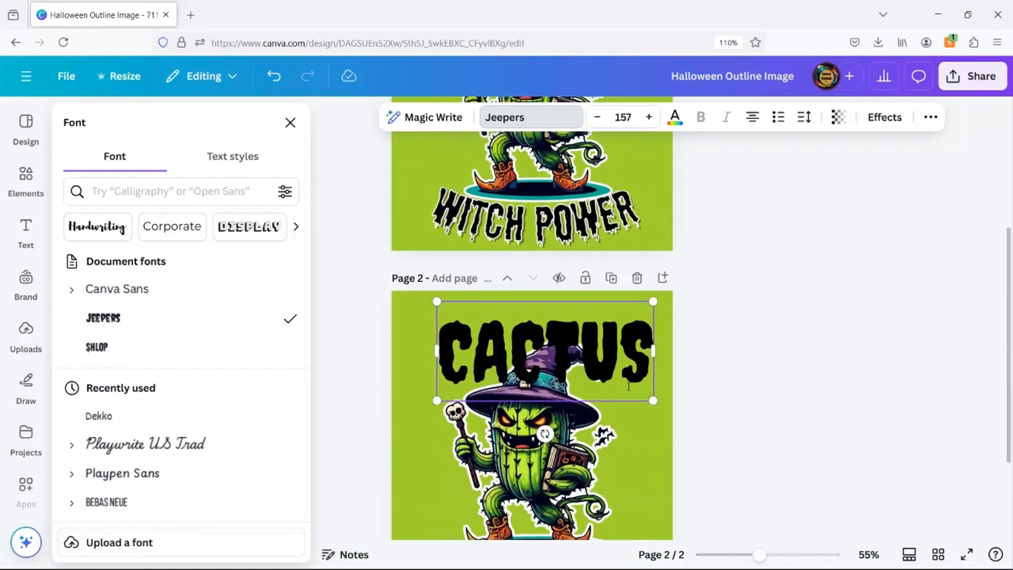
scroll(629, 387, "down", 2)
left_click(636, 458)
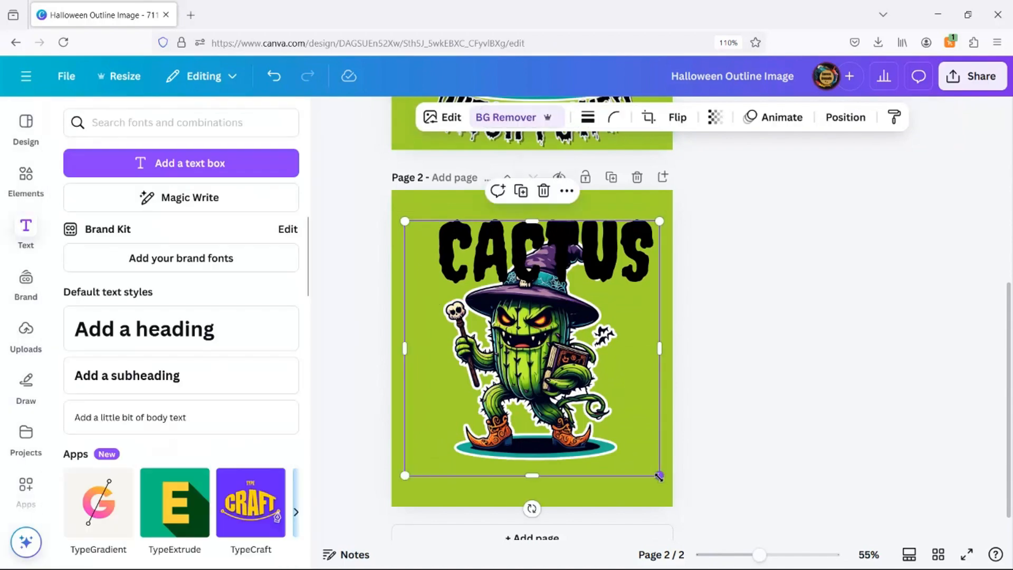
left_click_drag(659, 477, 640, 457)
left_click_drag(569, 404, 571, 405)
left_click_drag(575, 404, 575, 404)
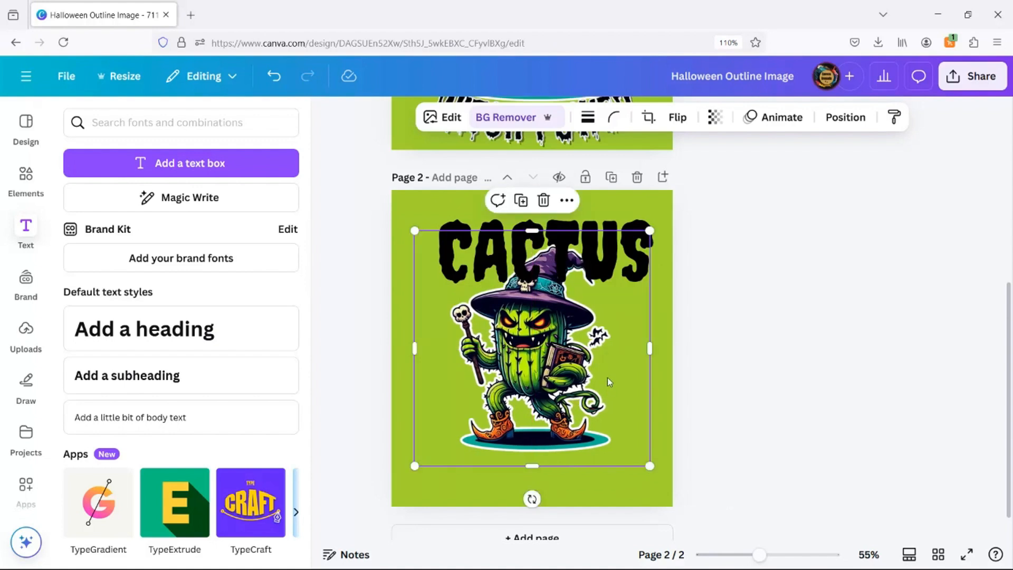
Reposition the CACTUS title near the top edge of page 2.
left_click(598, 252)
left_click_drag(599, 254, 584, 239)
scroll(642, 272, "up", 6)
scroll(643, 275, "down", 6)
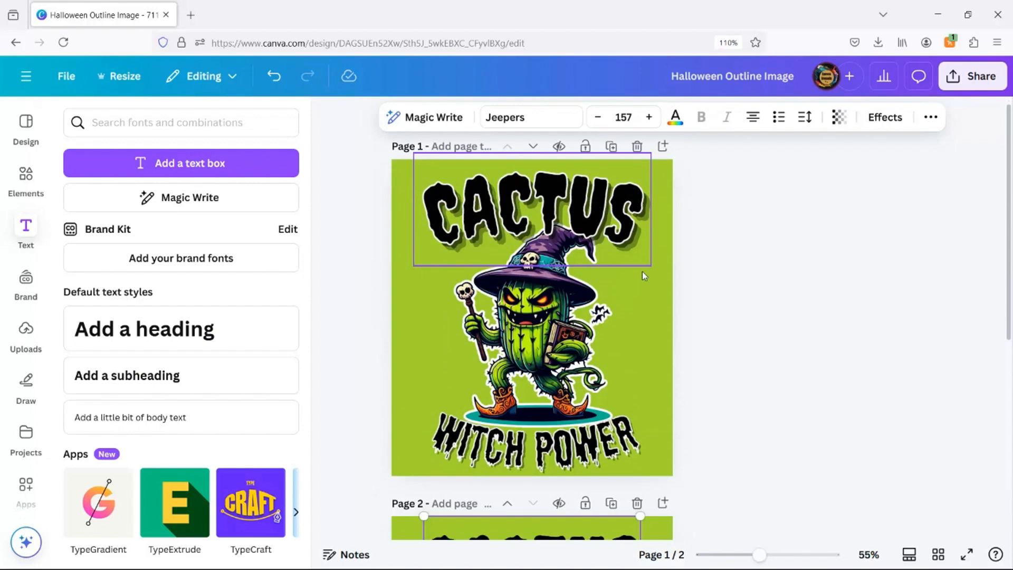
left_click_drag(581, 234, 579, 224)
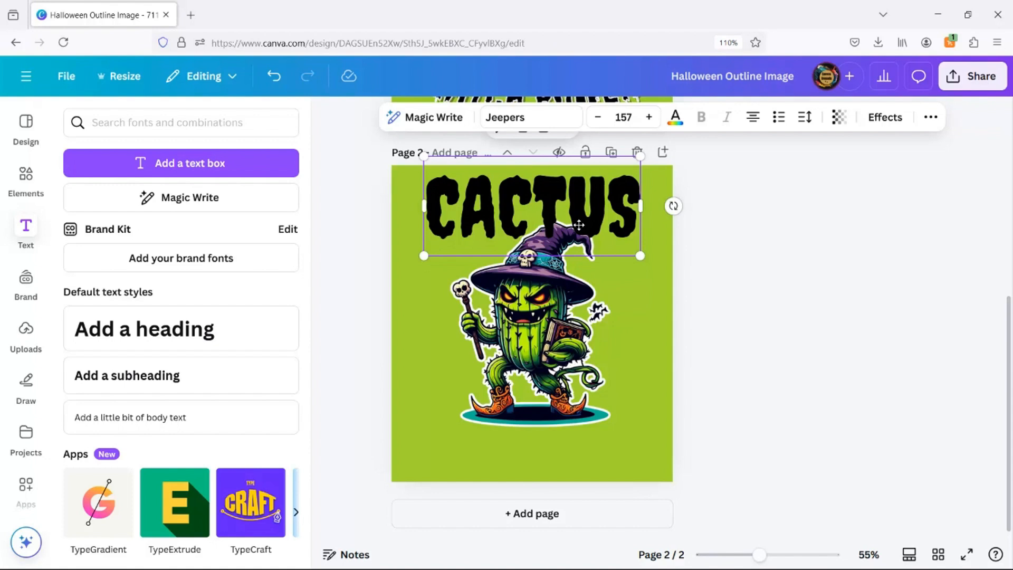
Apply the Echo text effect to the CACTUS title.
left_click(887, 117)
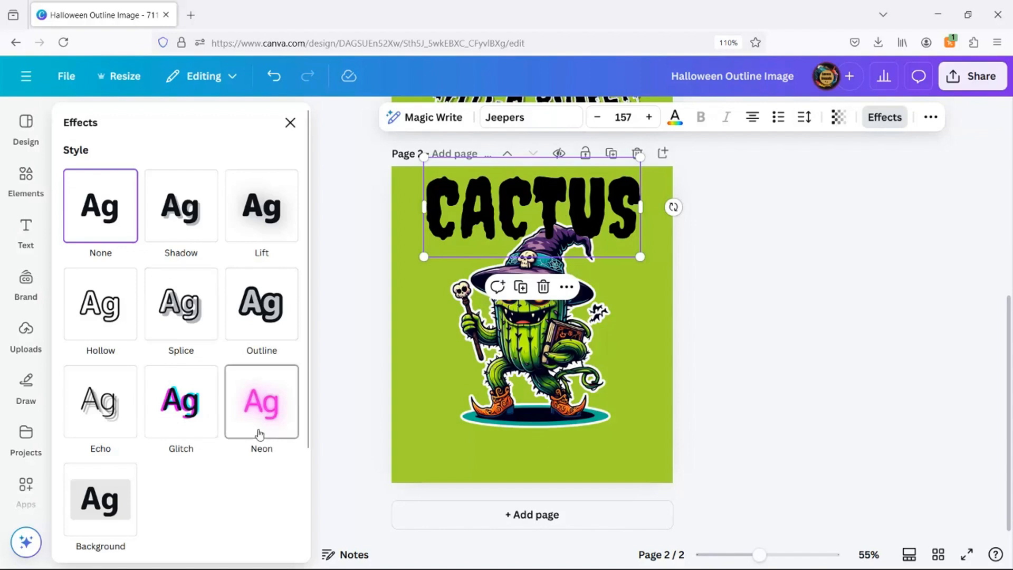
scroll(259, 433, "down", 3)
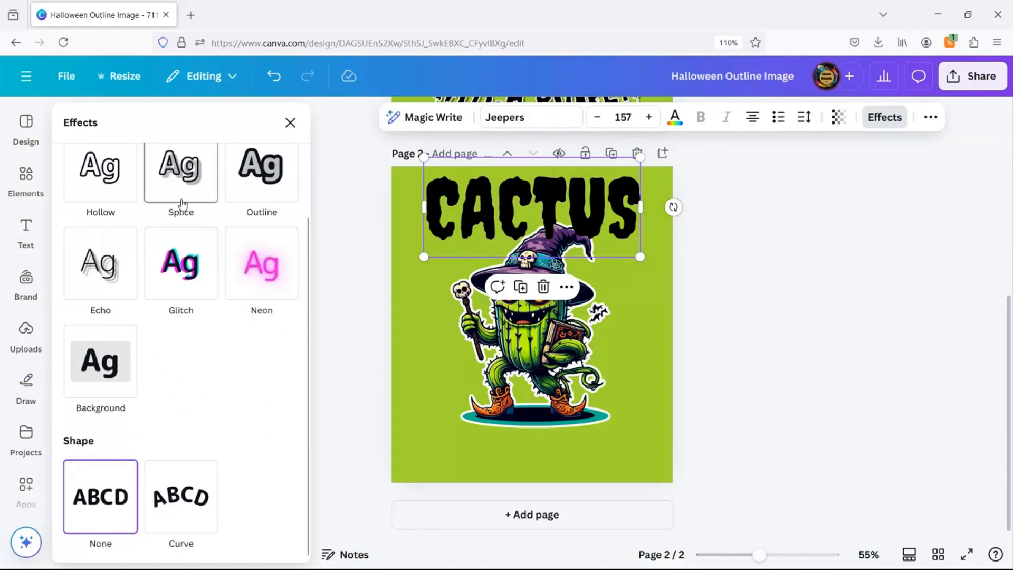
left_click(110, 276)
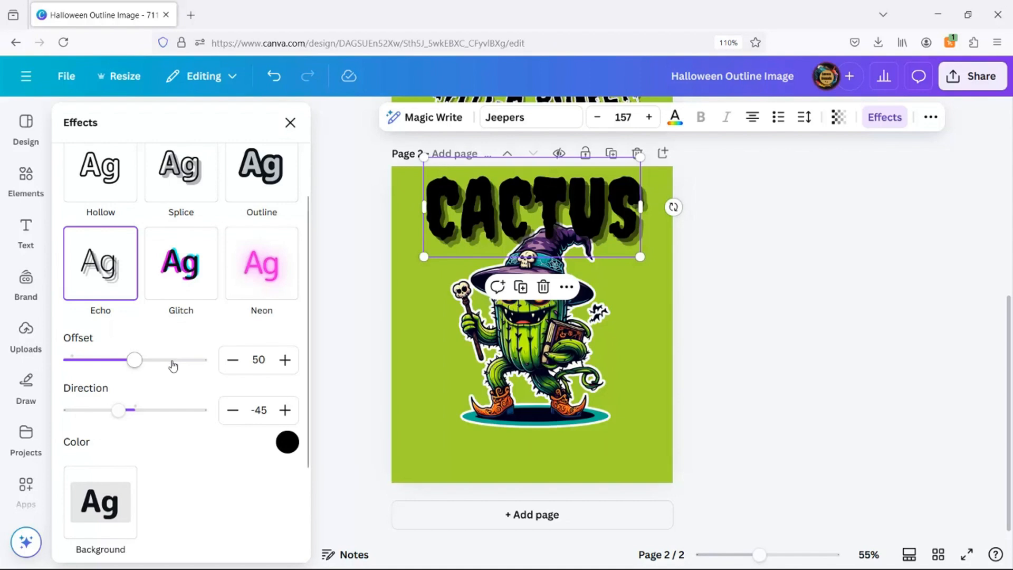
Give the CACTUS title a Curve shape with a curve value of 52.
scroll(179, 417, "down", 3)
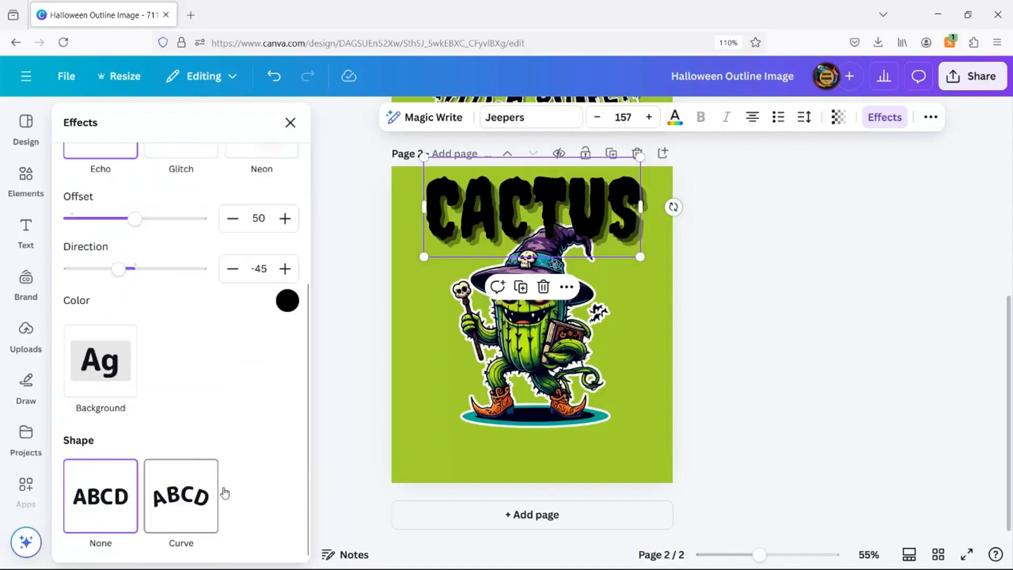
left_click(213, 493)
scroll(236, 446, "down", 1)
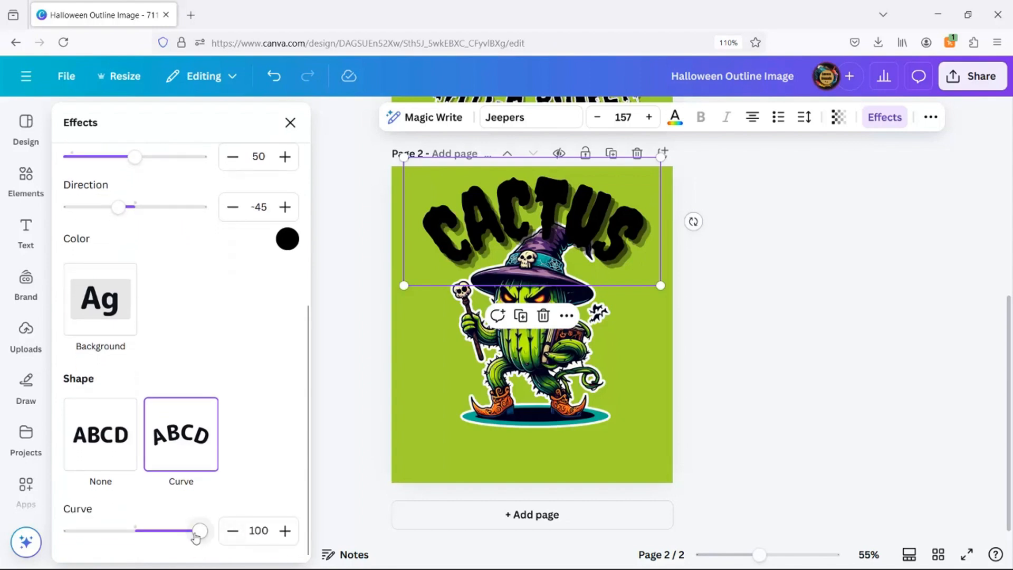
left_click_drag(197, 537, 170, 546)
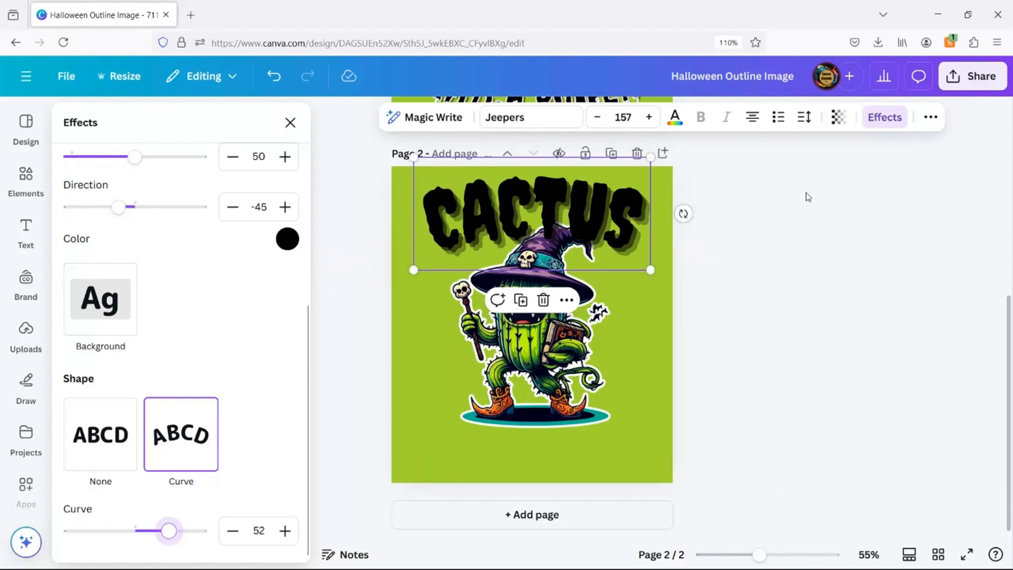
Change the CACTUS title's text color to white.
left_click(520, 300)
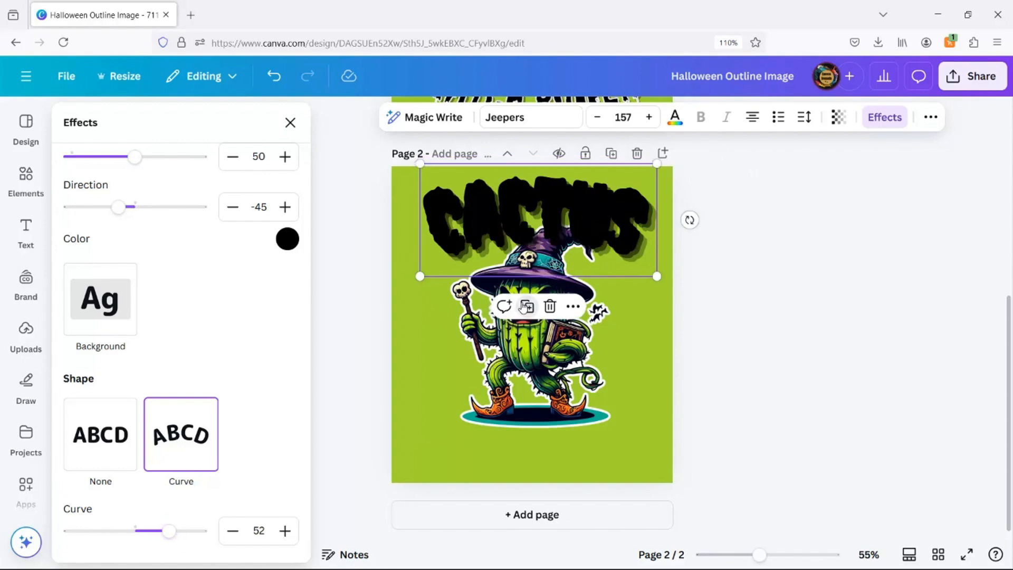
left_click(675, 118)
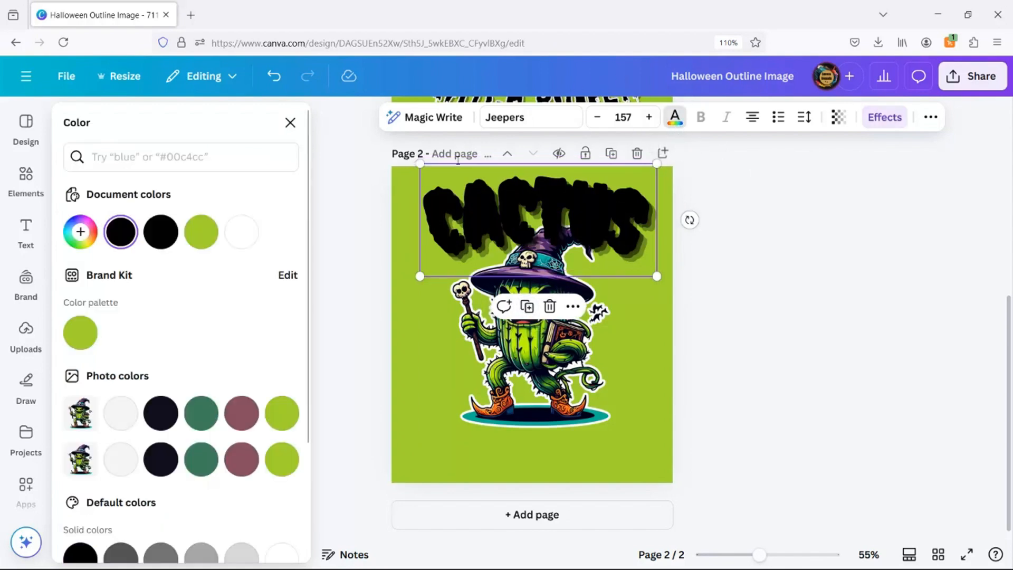
left_click(242, 238)
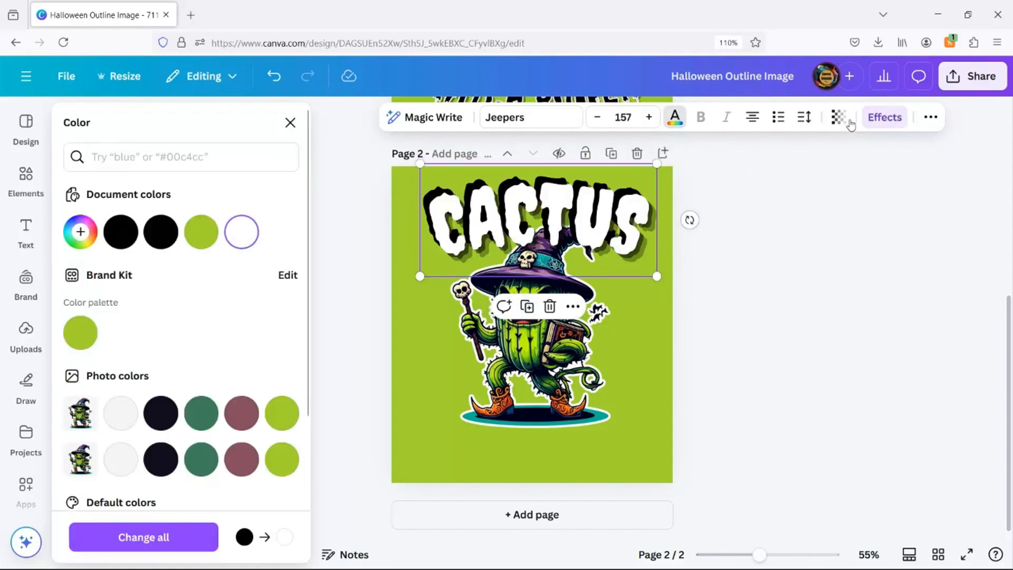
Apply the Hollow effect to the CACTUS title with thickness 18, then deselect it.
left_click(884, 118)
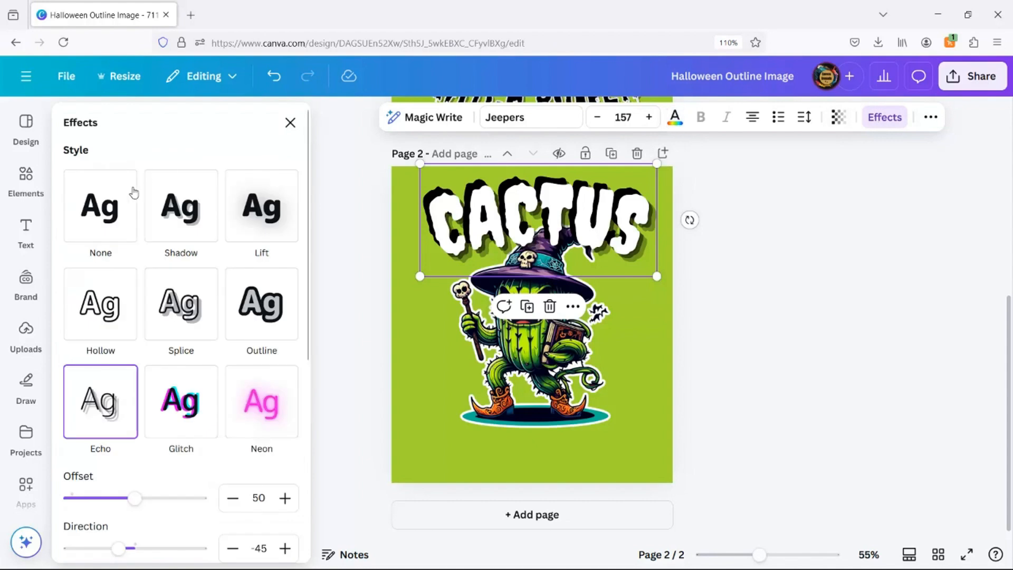
left_click(99, 323)
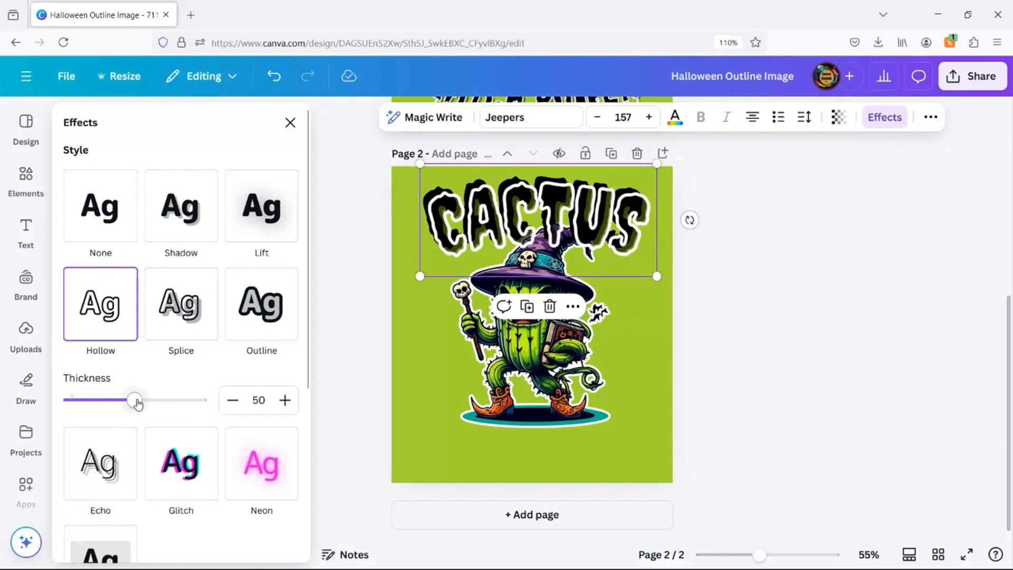
left_click_drag(137, 403, 94, 417)
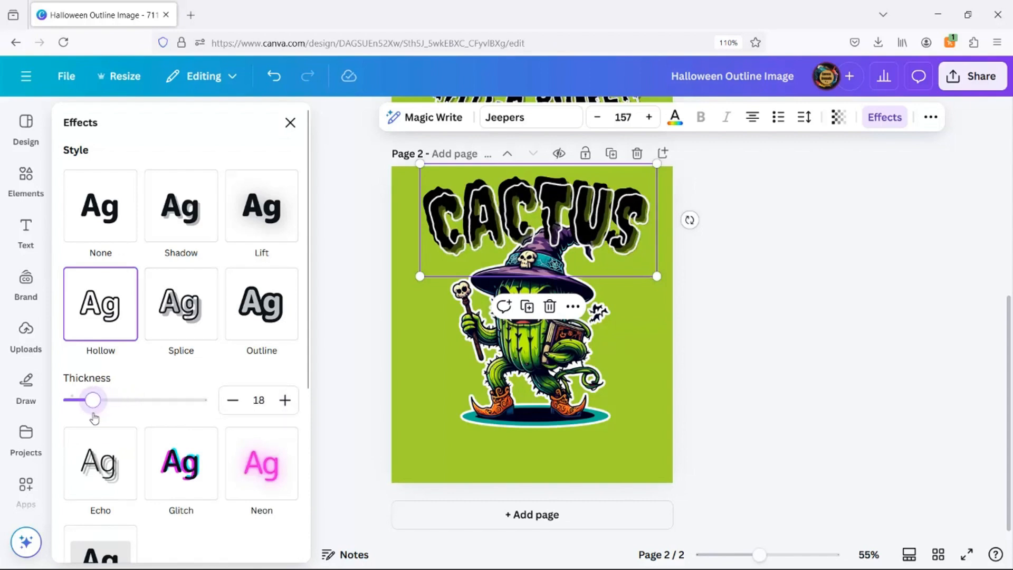
left_click_drag(579, 235, 572, 231)
left_click(791, 295)
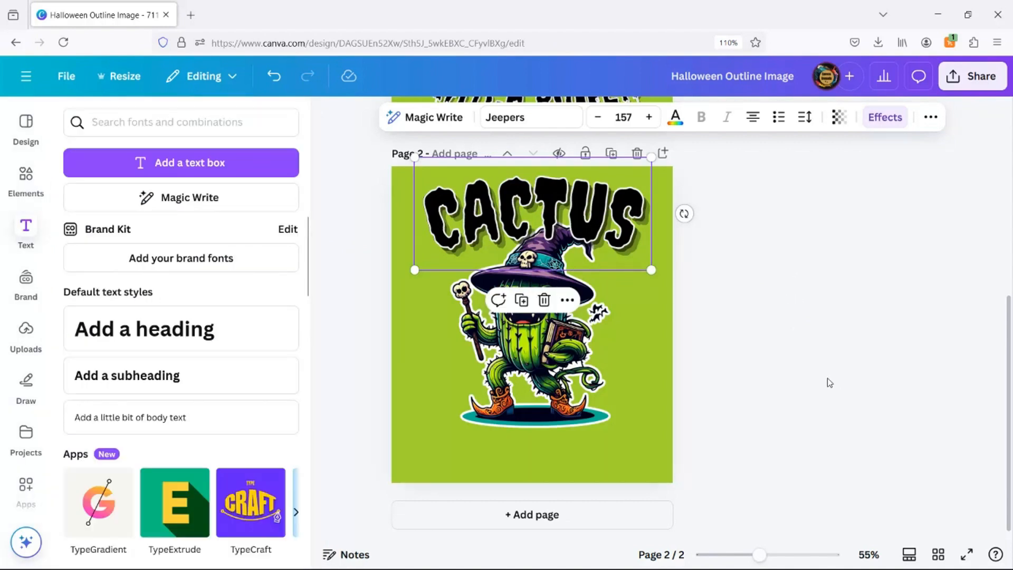
Add a heading reading WITCH POWER and move it to the bottom of page 2.
left_click(200, 332)
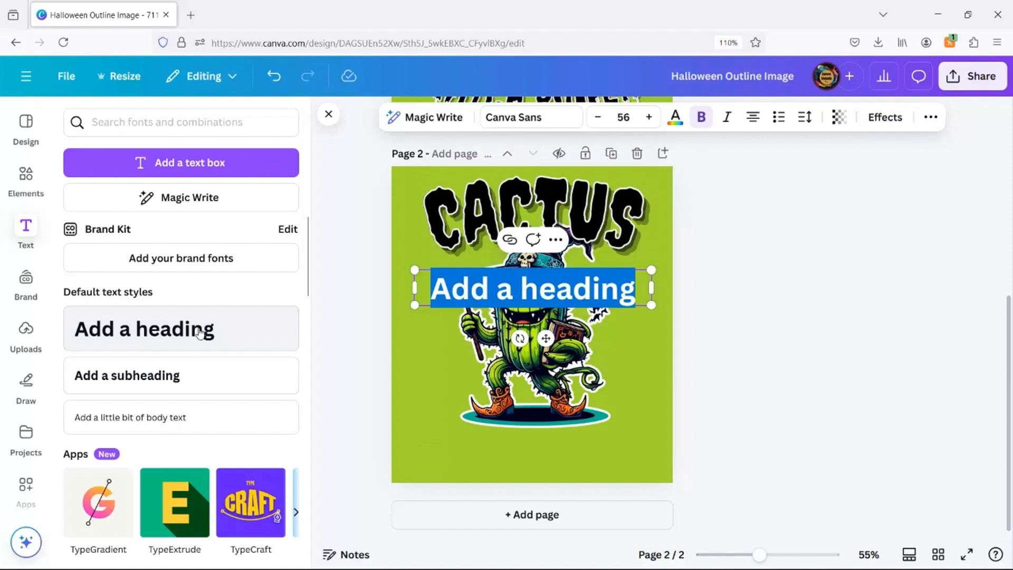
key("BackSpace")
type("WITCH PO")
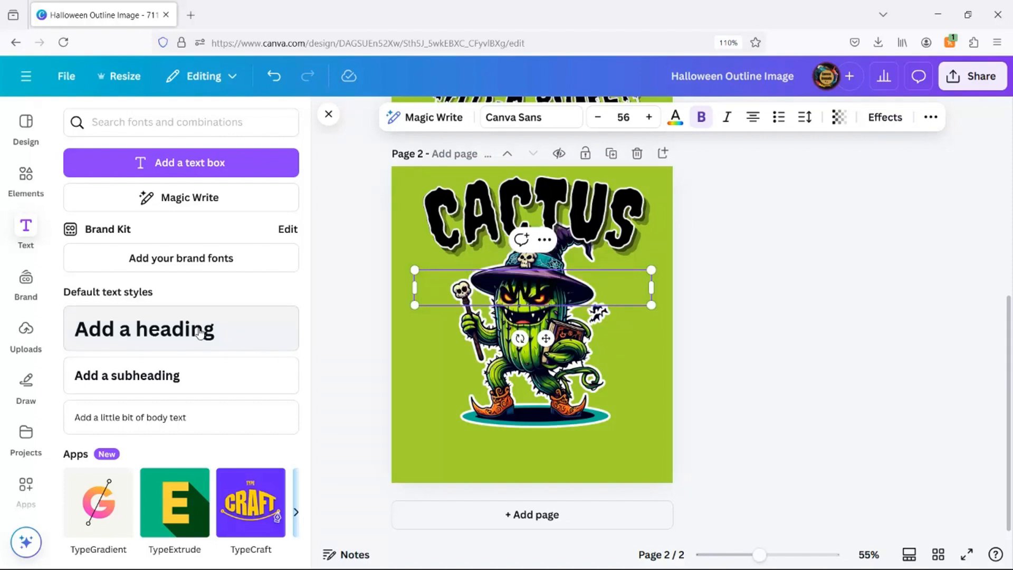
type("WER")
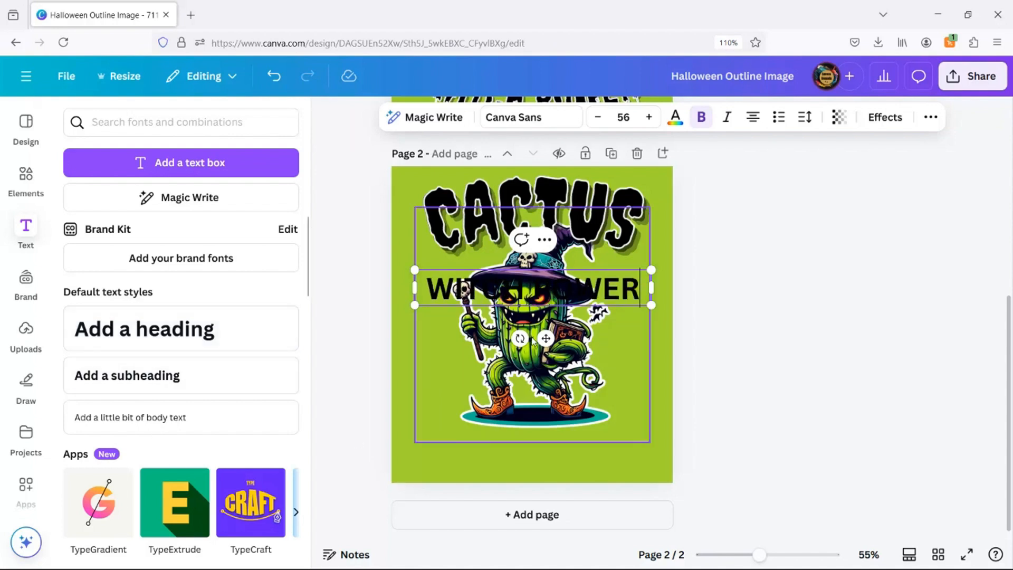
left_click_drag(546, 339, 545, 493)
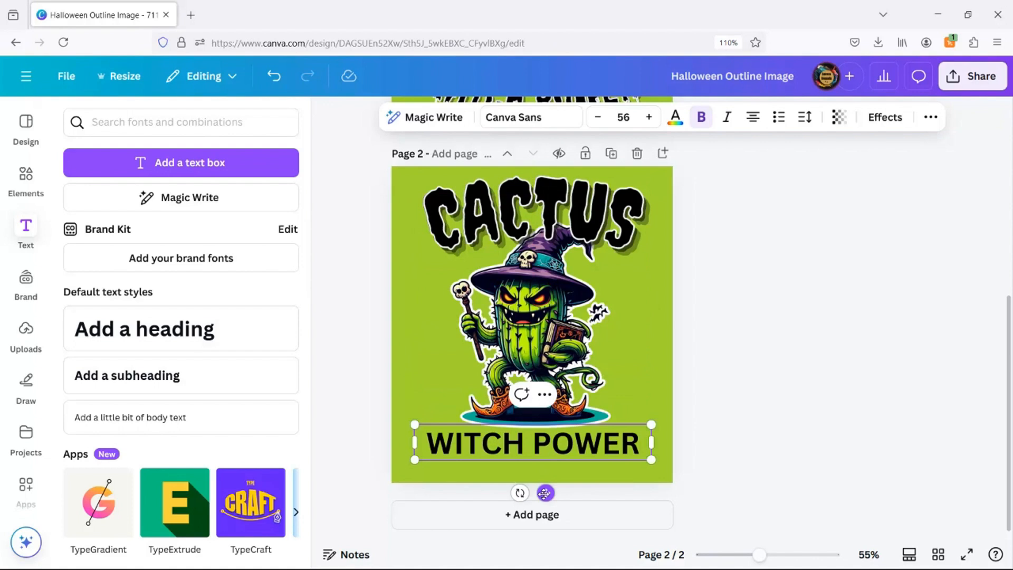
Set the WITCH POWER text's font to Shlop and its size to 95.
left_click(531, 118)
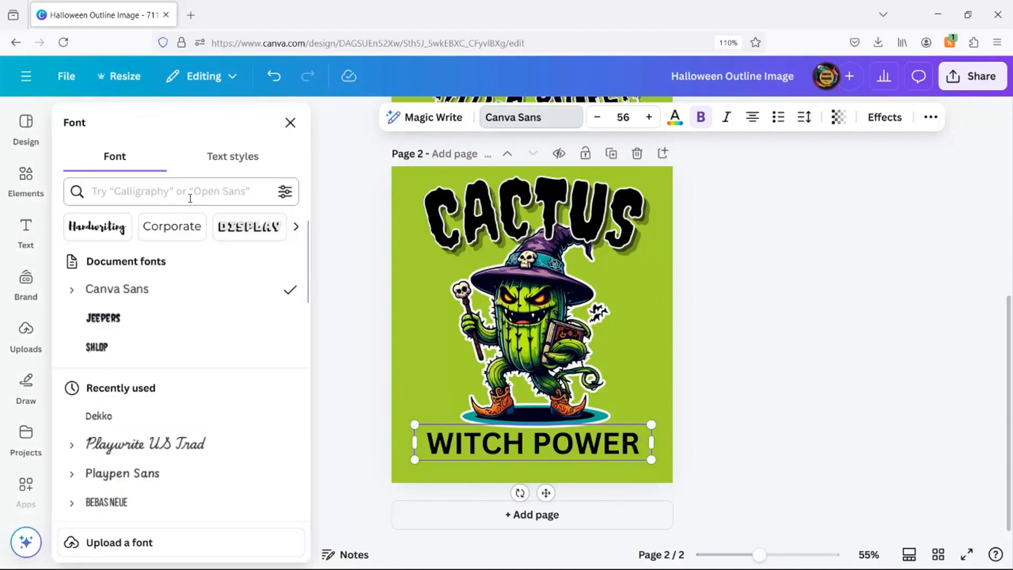
left_click(95, 348)
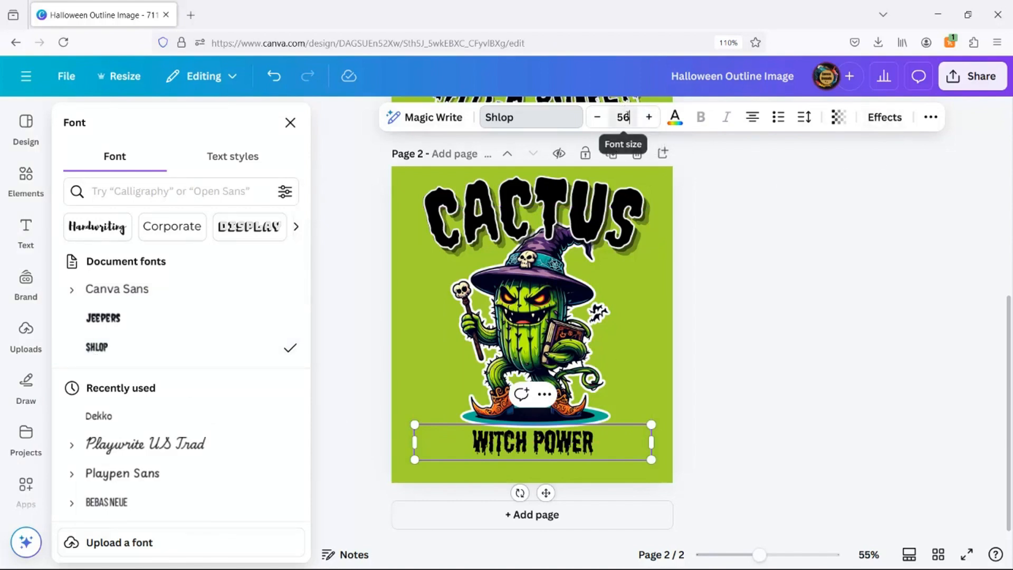
left_click(624, 117)
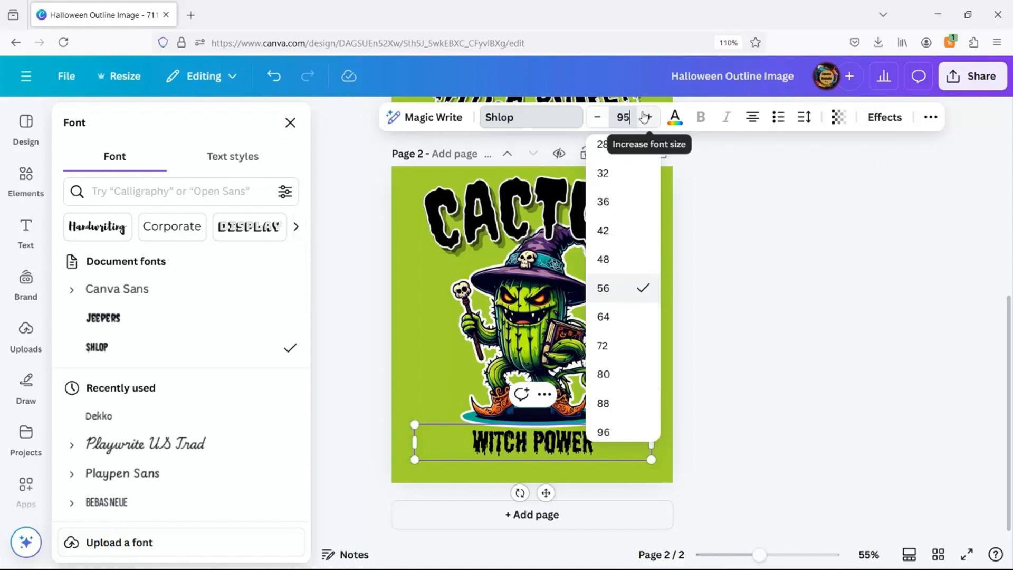
key("Return")
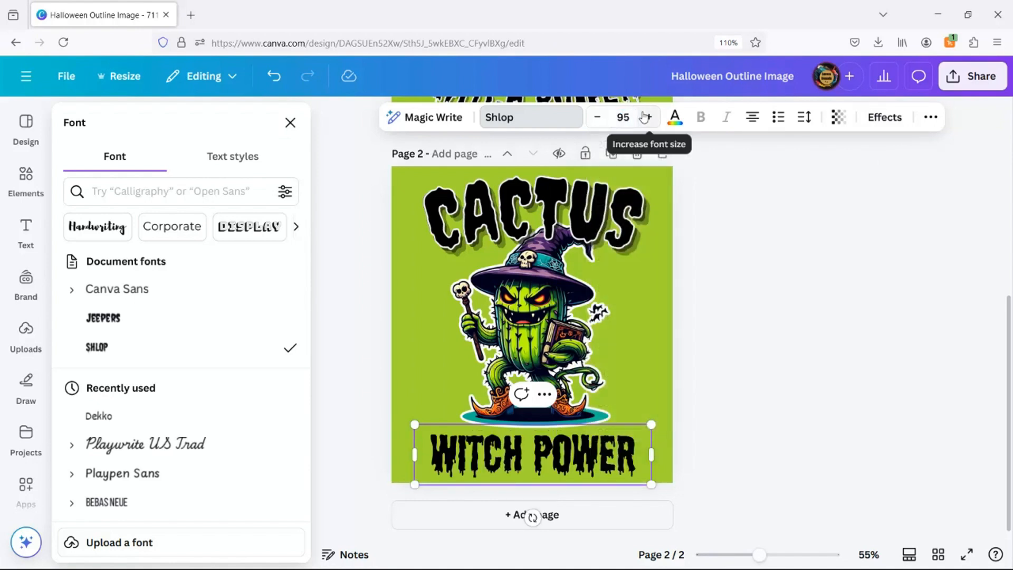
Apply the Echo text effect to the WITCH POWER text.
left_click(887, 119)
scroll(117, 435, "down", 2)
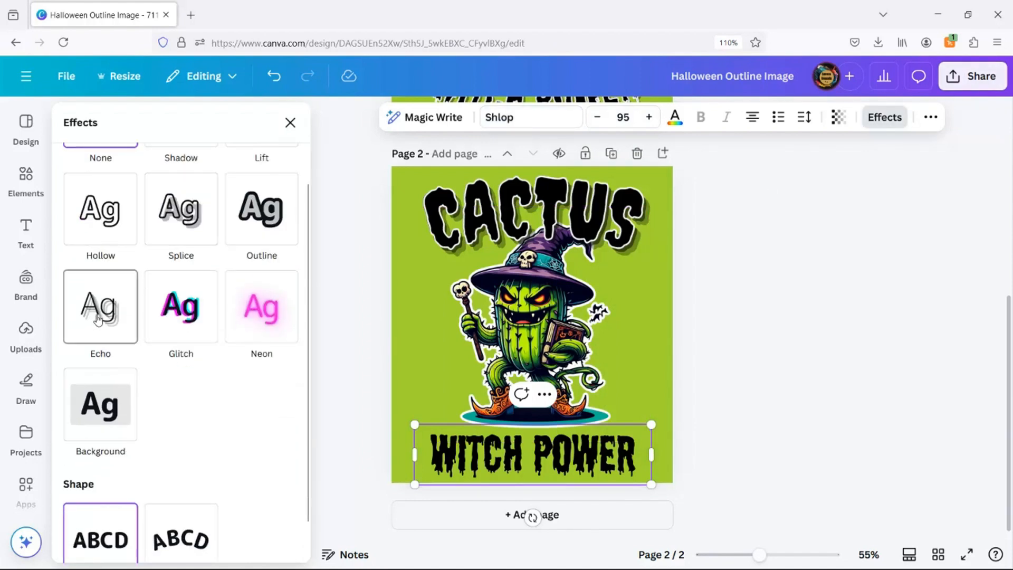
left_click(98, 319)
Give the WITCH POWER text a Curve shape with a curve value of -50.
scroll(181, 349, "down", 3)
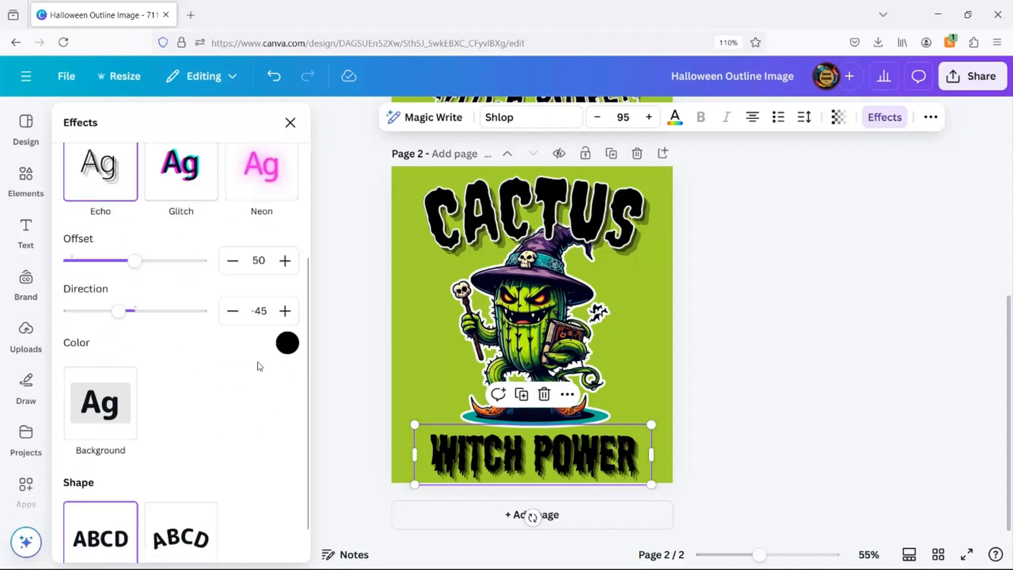
scroll(132, 438, "down", 1)
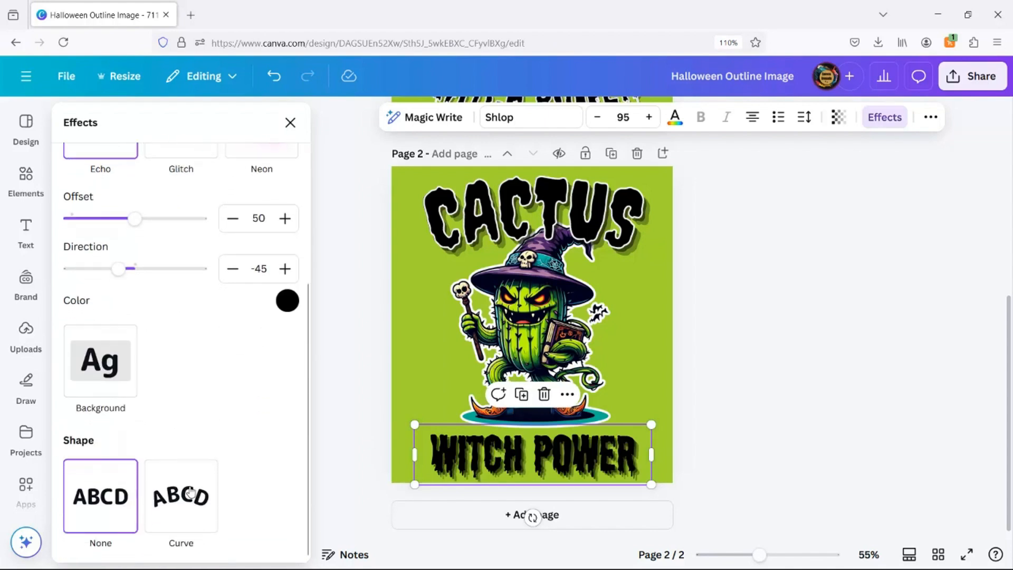
left_click(181, 494)
scroll(232, 472, "down", 1)
left_click_drag(198, 532, 103, 532)
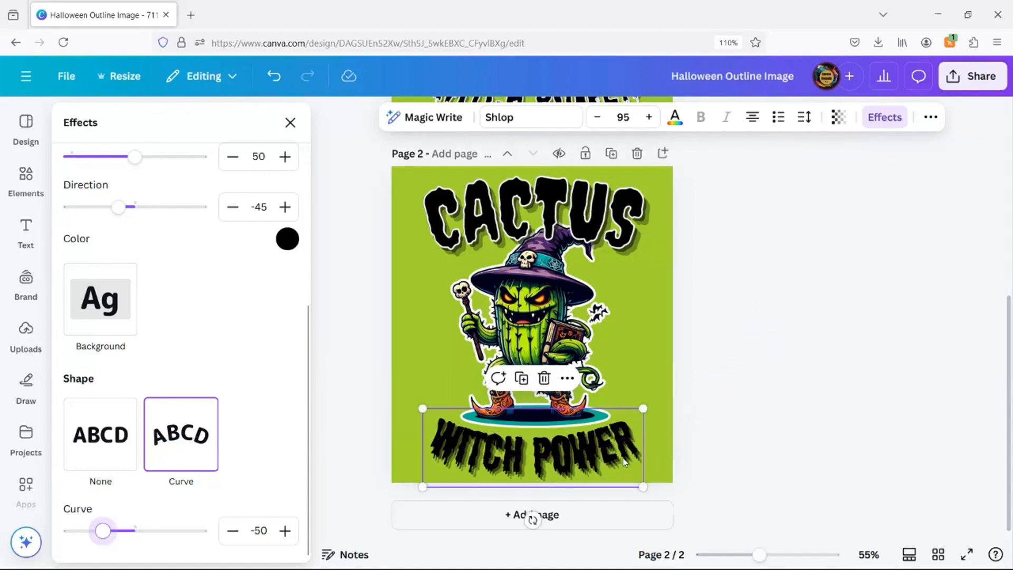
Nudge the WITCH POWER text slightly upward on page 2.
left_click_drag(591, 457, 587, 452)
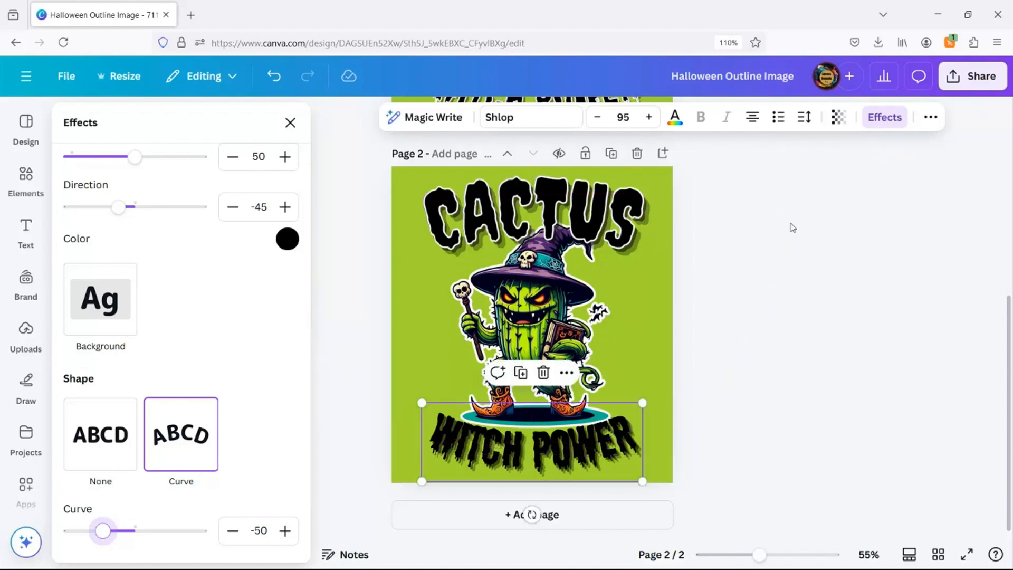
scroll(791, 230, "up", 4)
scroll(784, 235, "down", 4)
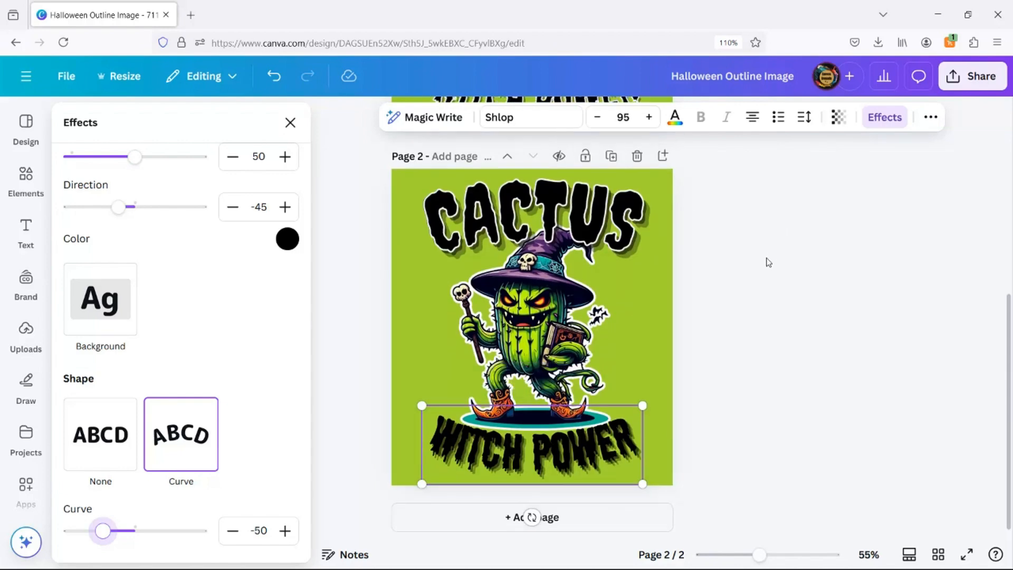
scroll(771, 264, "up", 3)
scroll(767, 269, "down", 1)
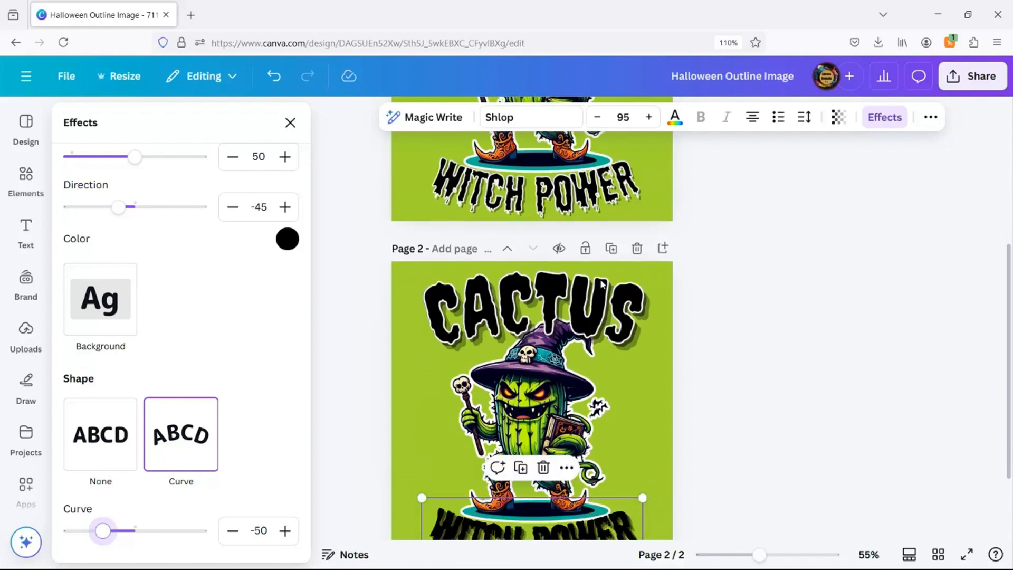
Remove the text effect from the WITCH POWER text by choosing the None style.
scroll(160, 305, "up", 6)
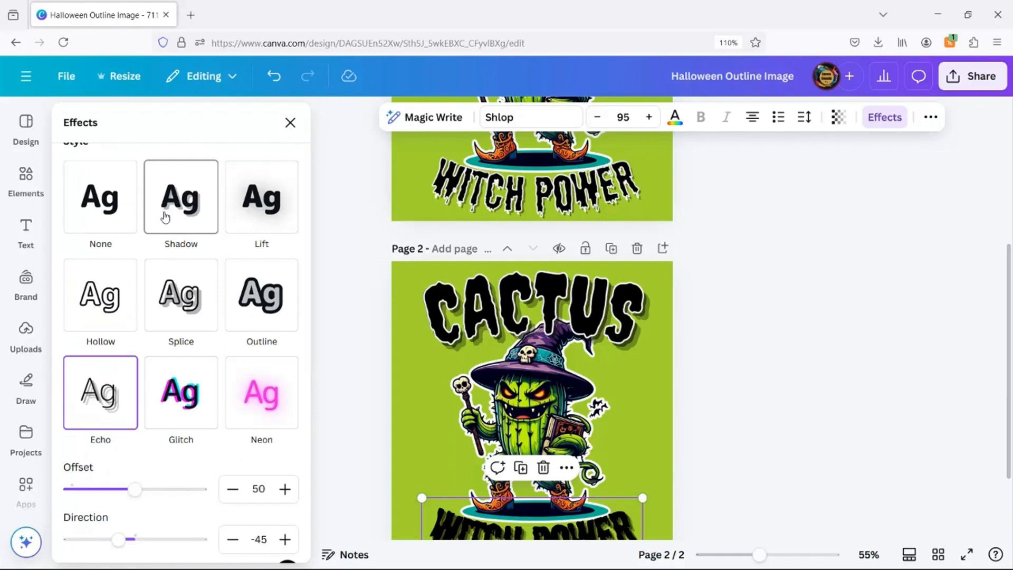
left_click(97, 220)
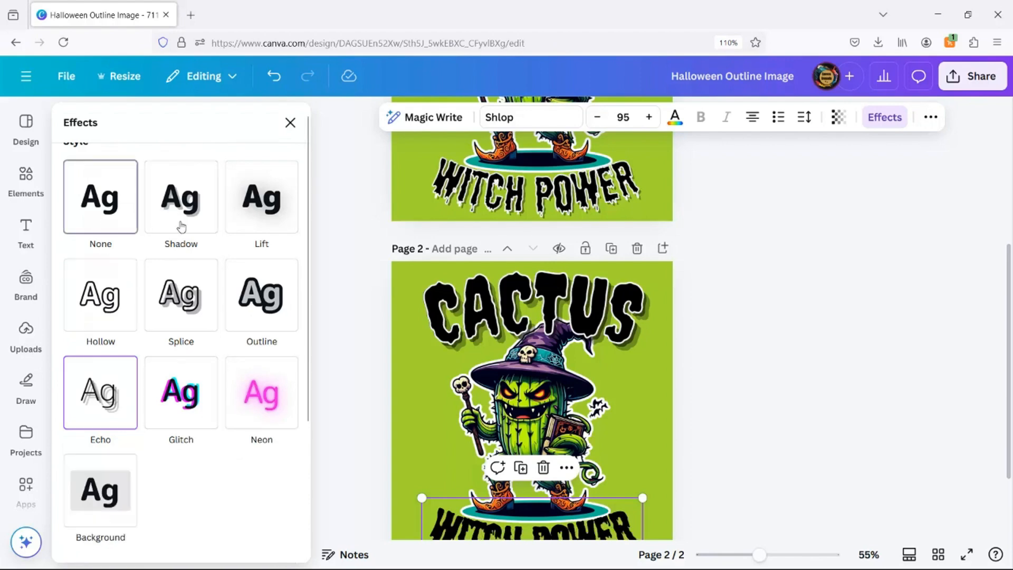
scroll(784, 346, "down", 2)
scroll(781, 346, "up", 2)
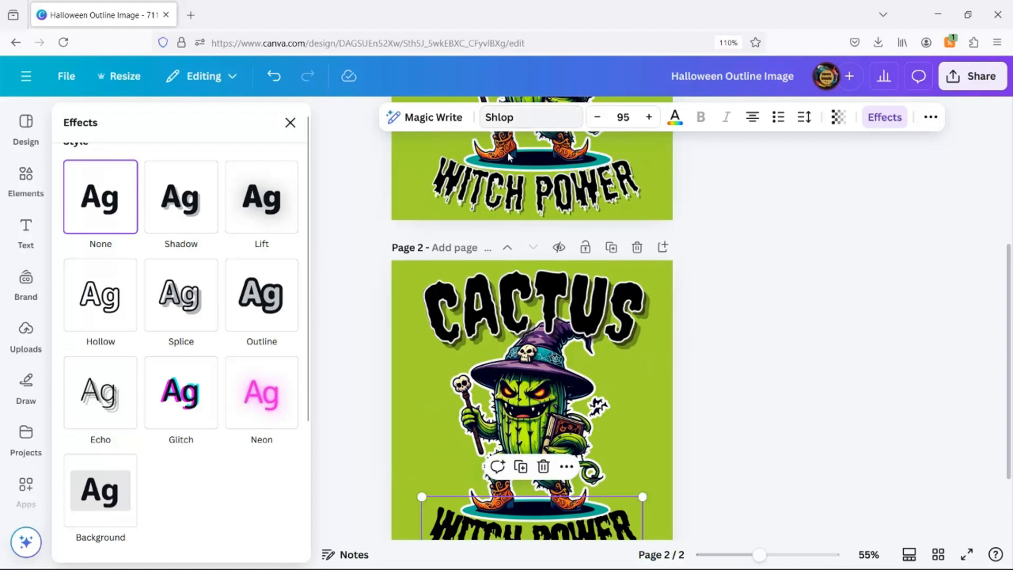
scroll(818, 299, "down", 2)
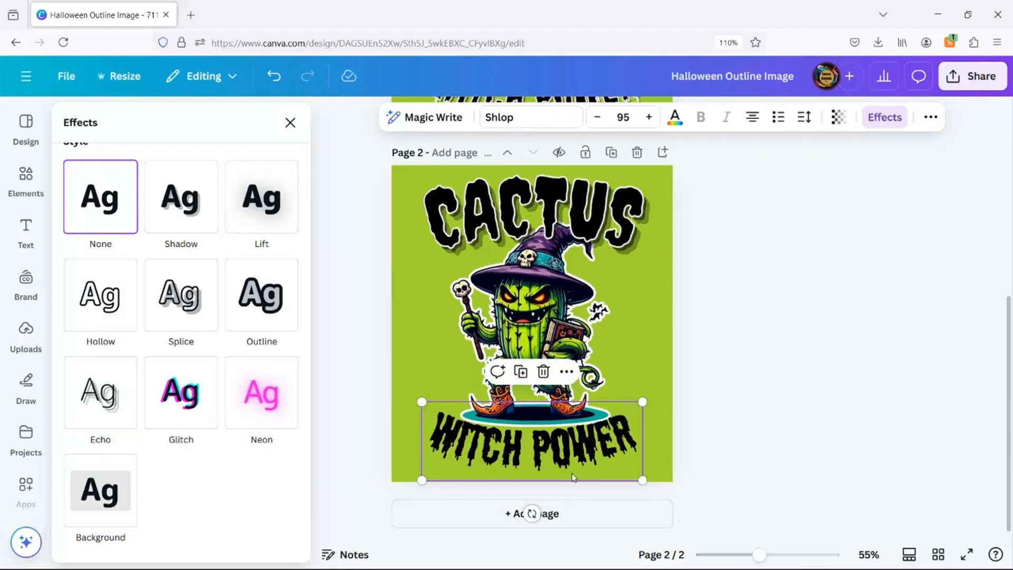
Duplicate the WITCH POWER text and set the copy's text color to white.
left_click(519, 372)
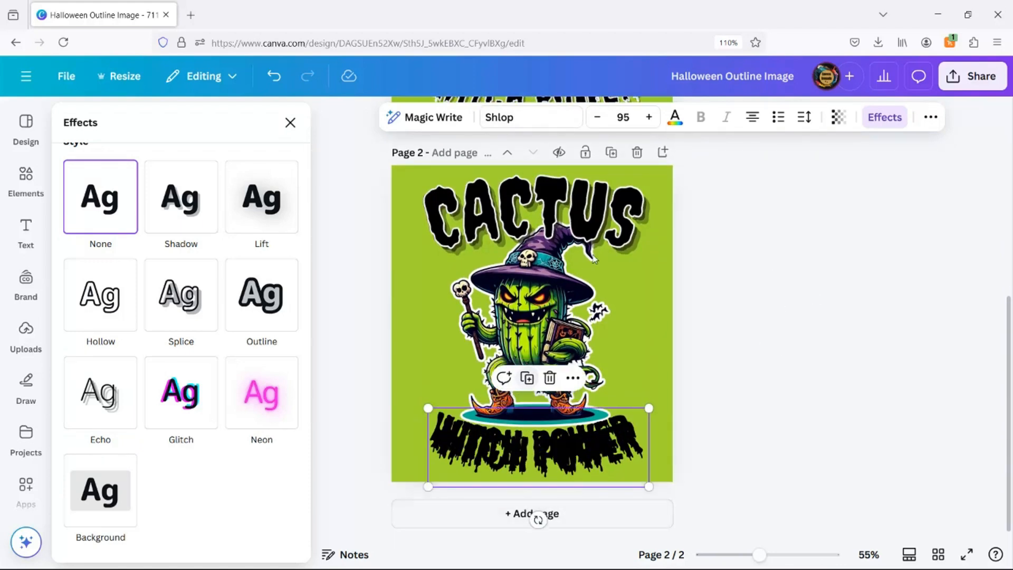
left_click(678, 124)
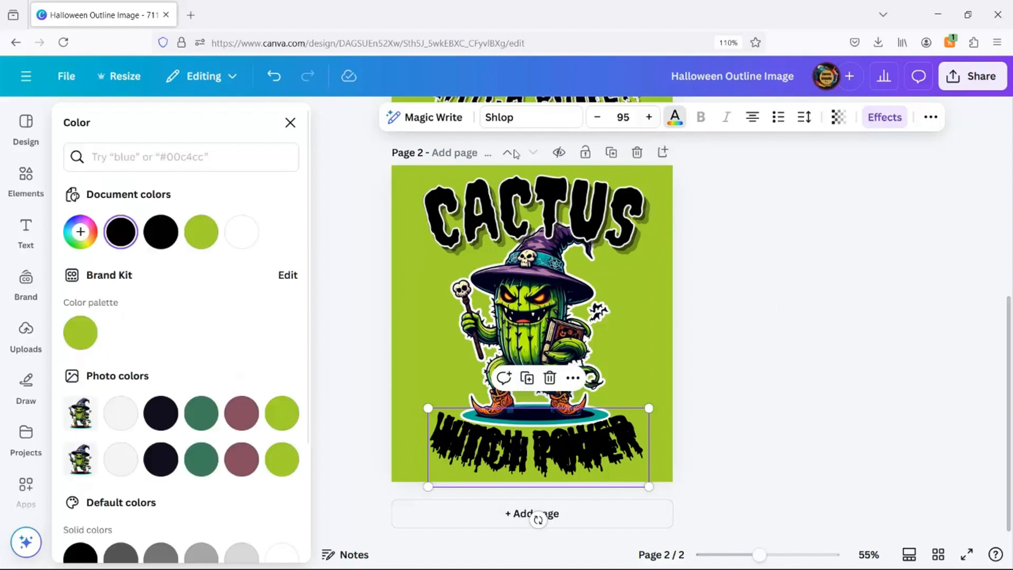
left_click(241, 232)
Apply the Hollow effect to the white WITCH POWER copy with a thickness of 25.
left_click(888, 123)
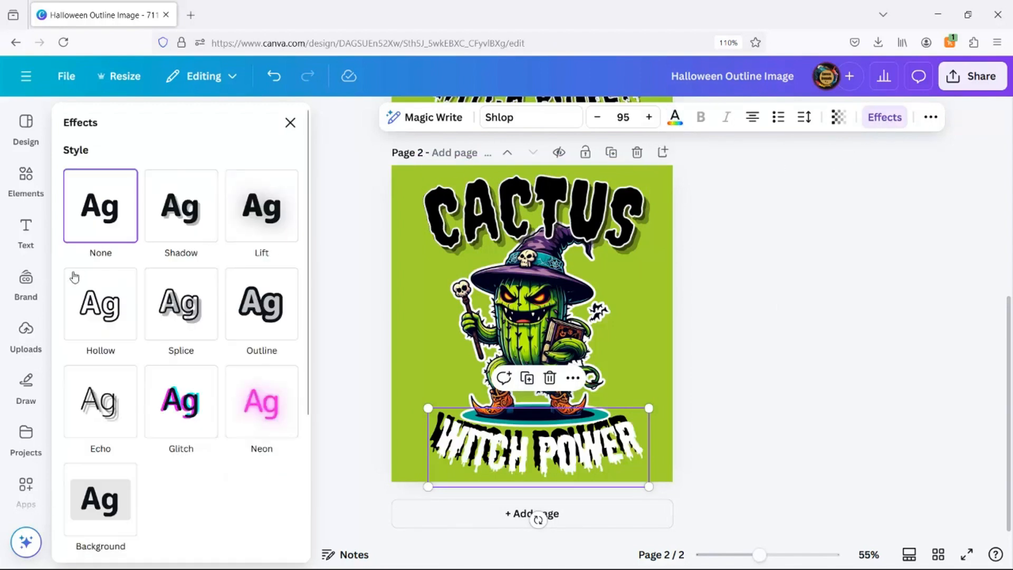
left_click(107, 324)
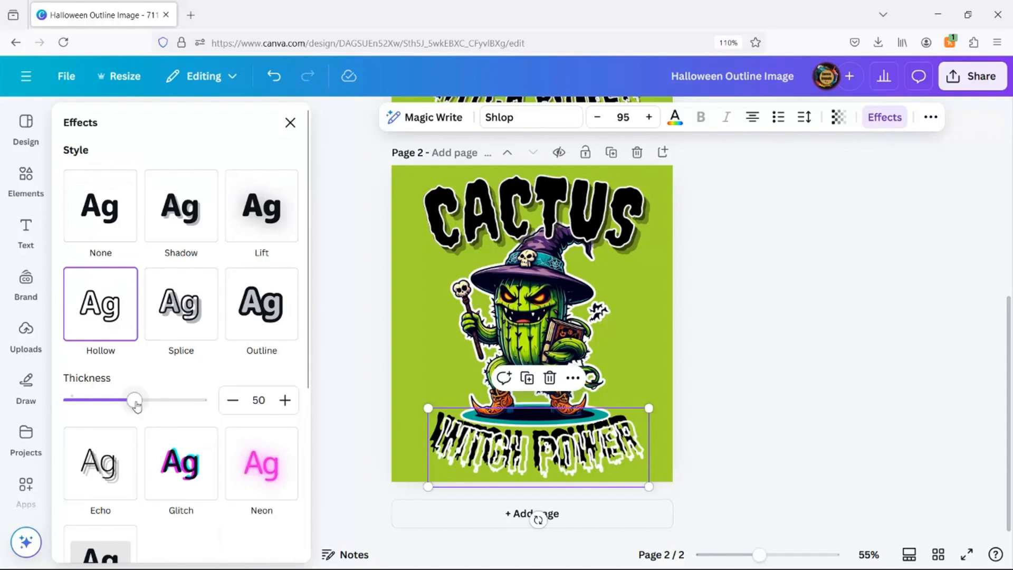
left_click_drag(136, 406, 104, 415)
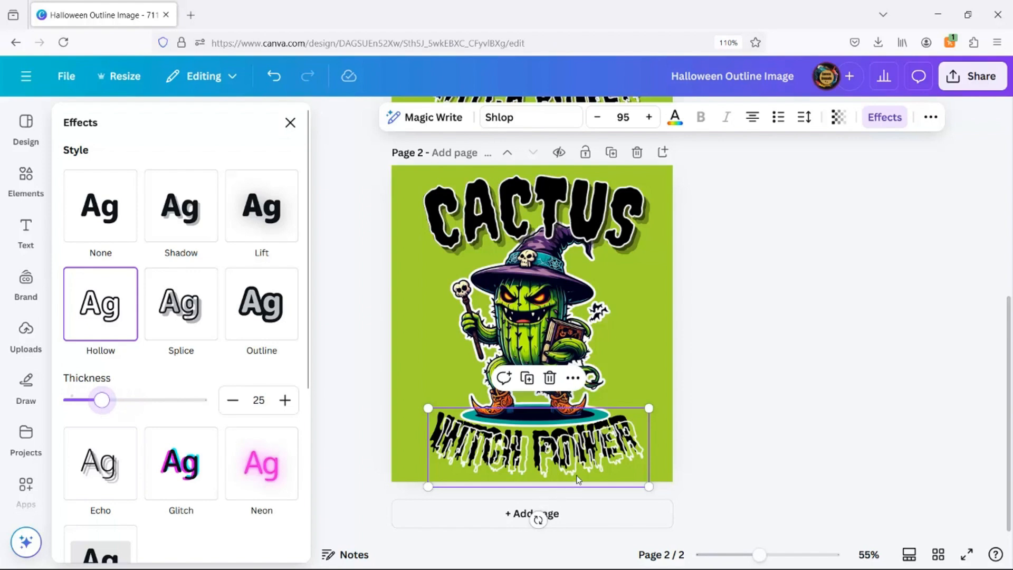
Shift the white WITCH POWER copy slightly up and left to offset it from the black text.
left_click_drag(578, 479, 569, 469)
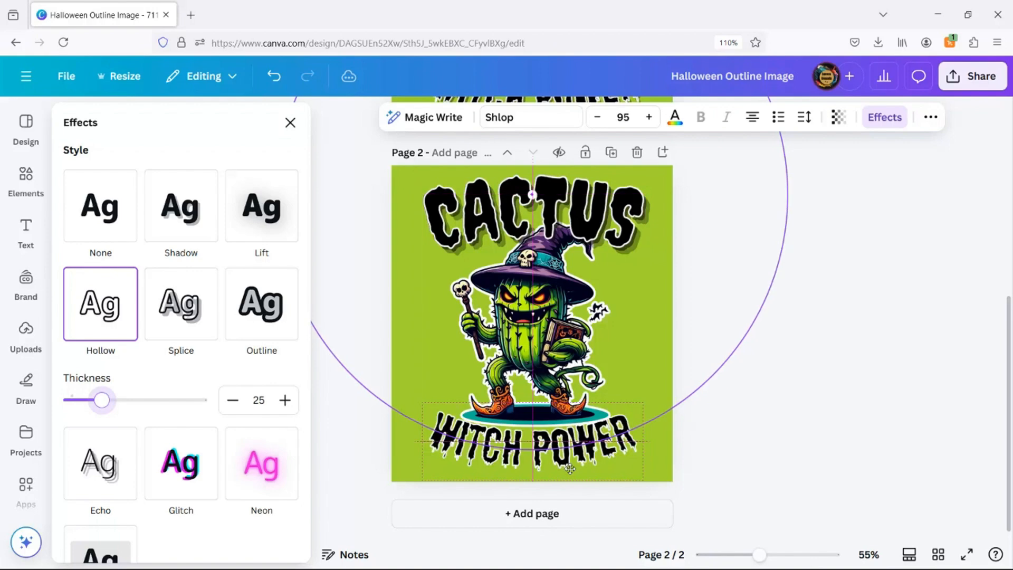
left_click(811, 438)
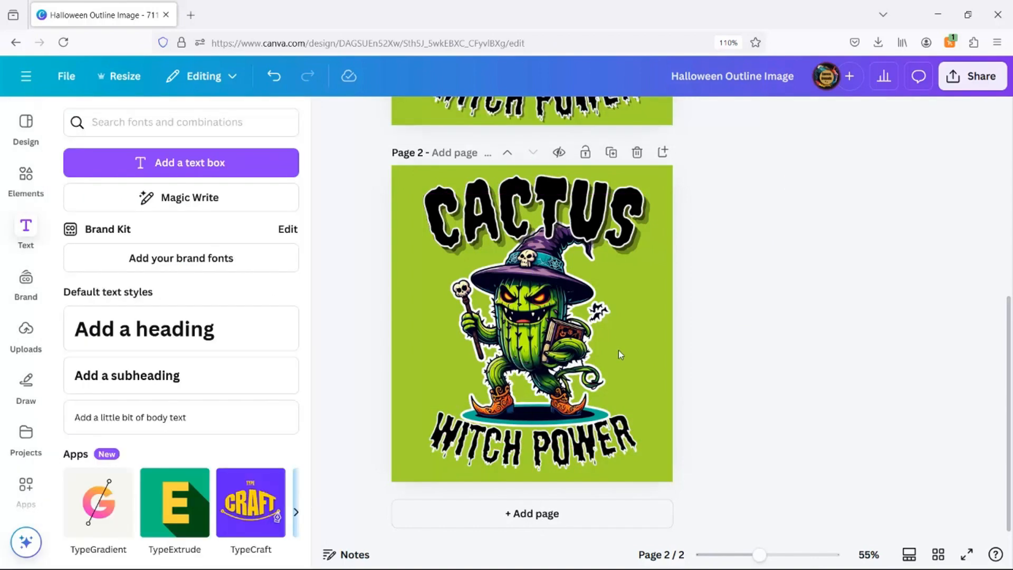
Download only page 2 of the design as a PNG.
left_click(973, 77)
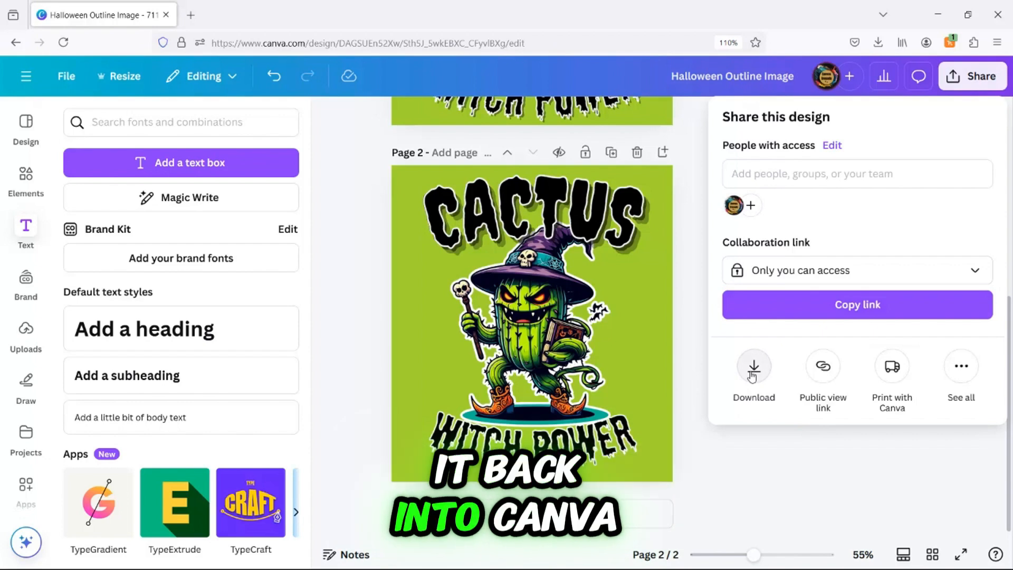
left_click(754, 368)
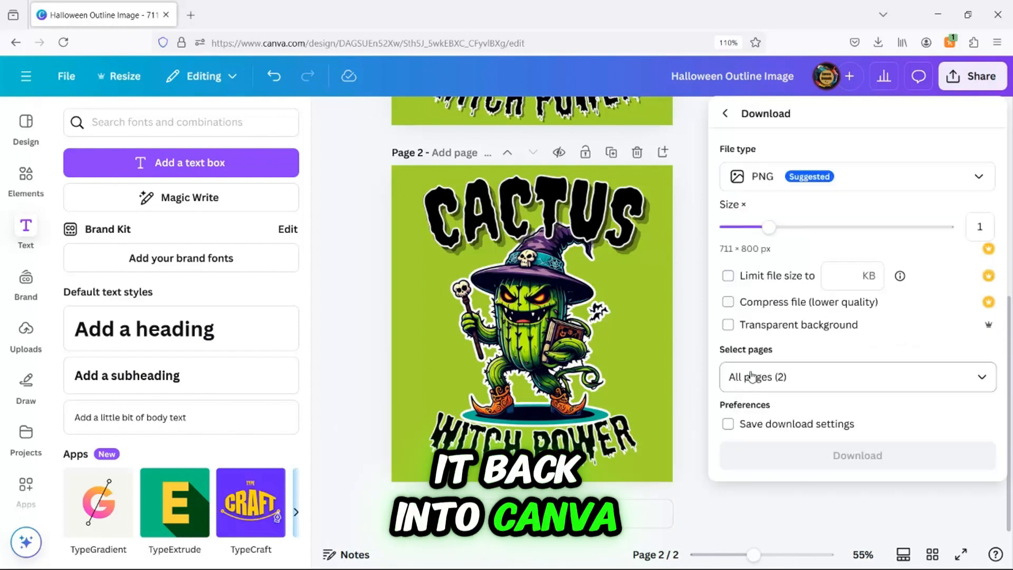
left_click(982, 377)
left_click(983, 198)
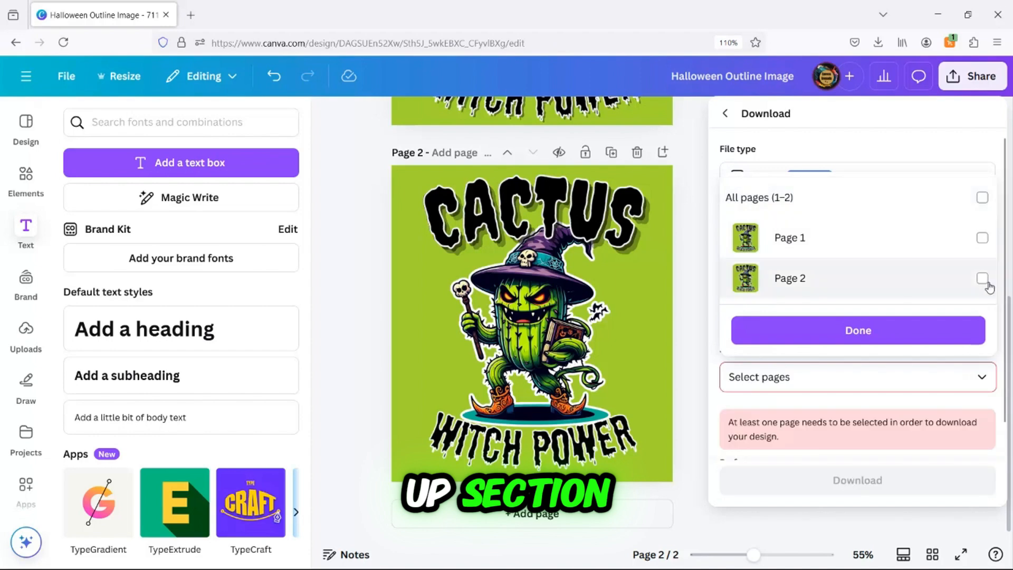
left_click(983, 279)
left_click(872, 330)
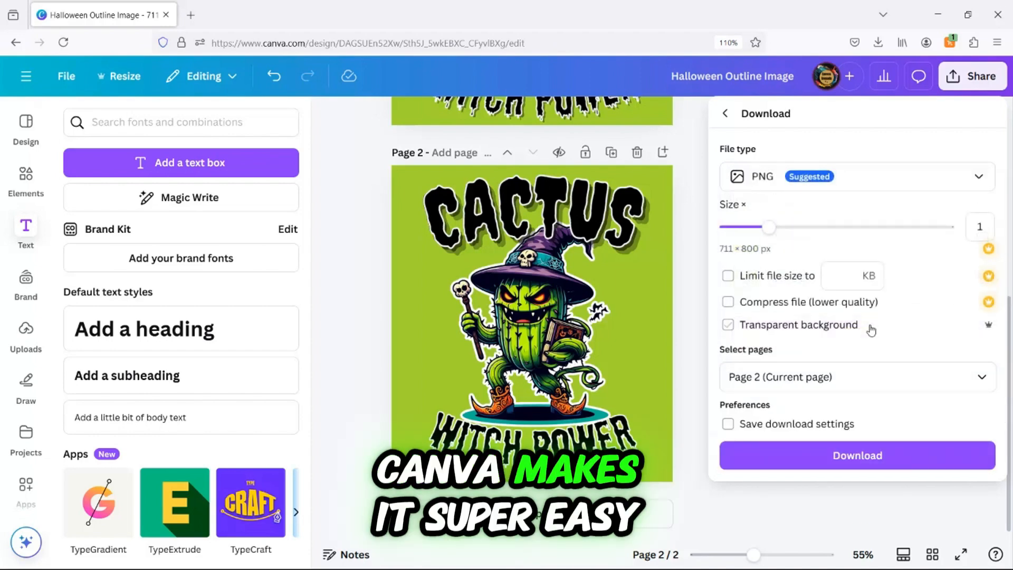
left_click(839, 462)
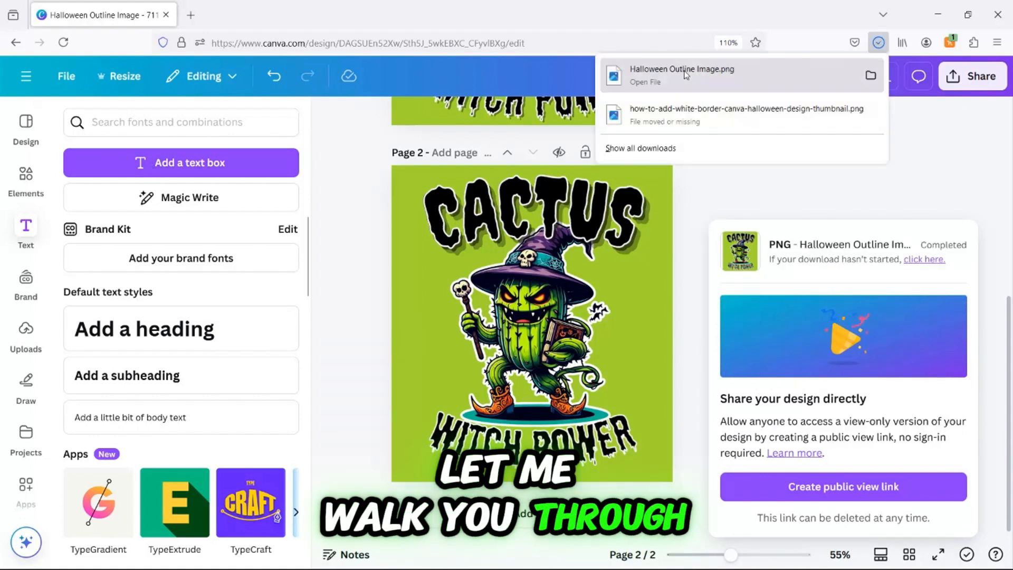
Upload the downloaded Halloween Outline Image.png back into the design's uploads.
left_click_drag(675, 79, 64, 352)
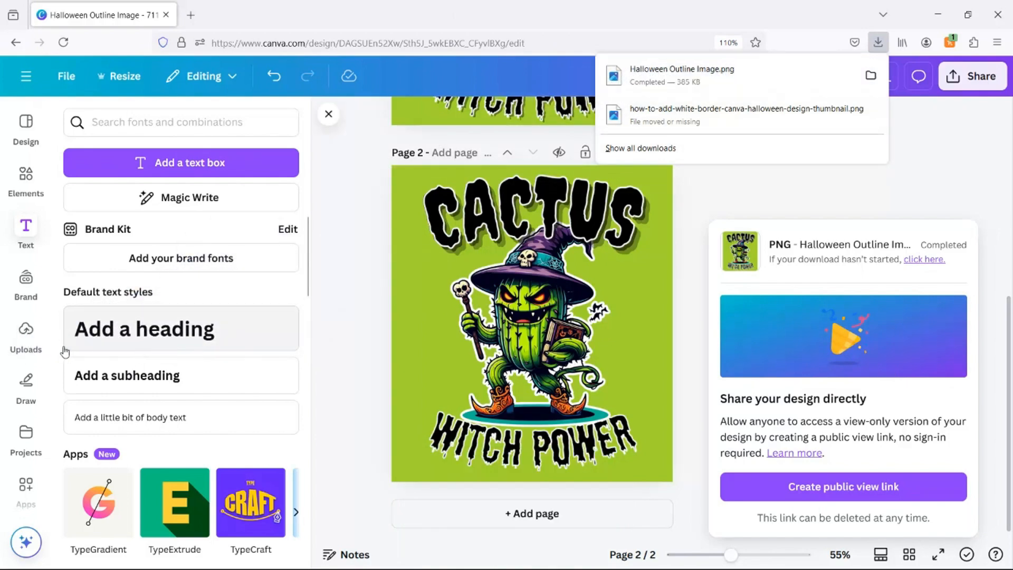
left_click(28, 342)
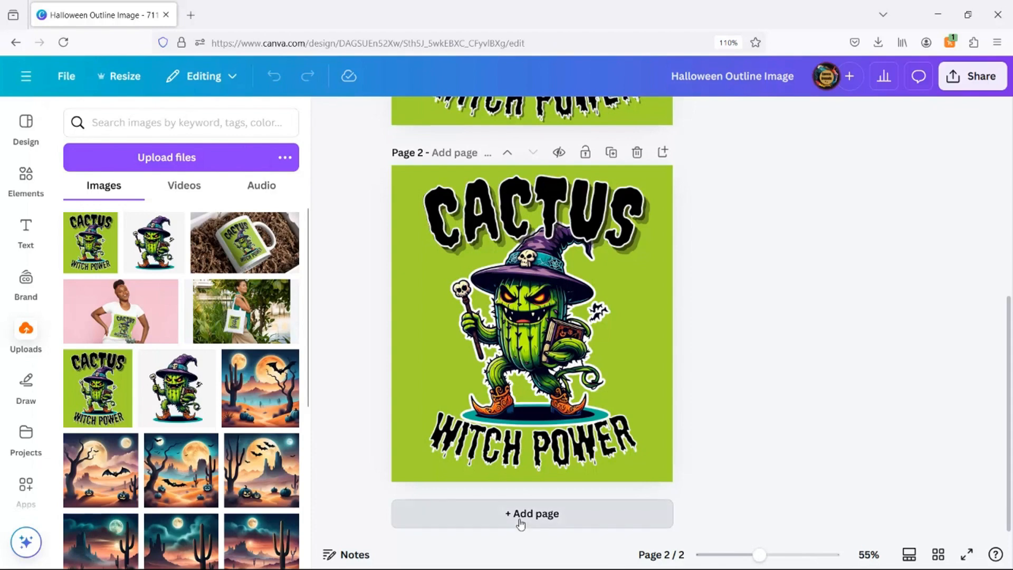
Add a new blank page and search the elements library for mockups.
left_click(511, 525)
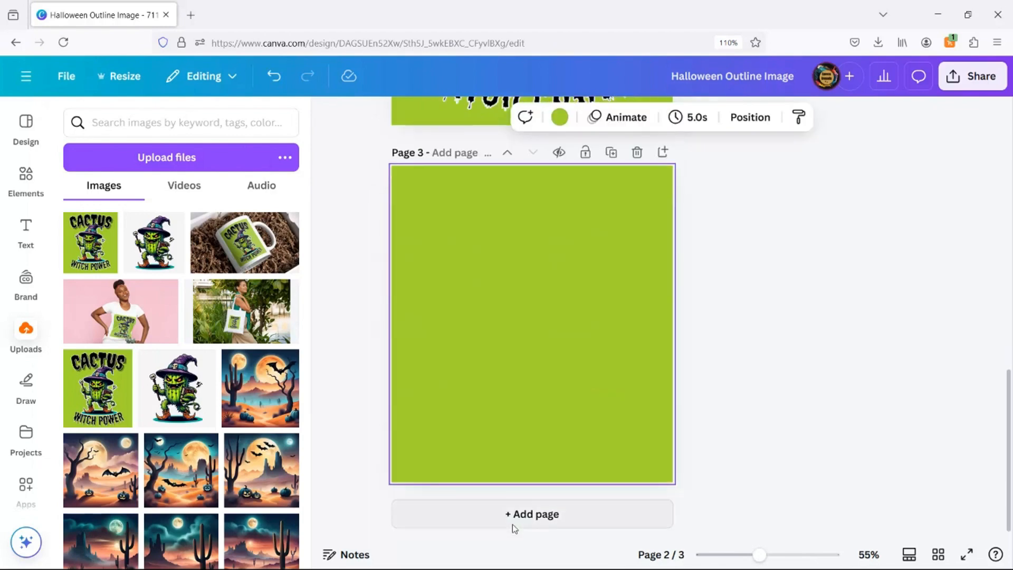
left_click(23, 185)
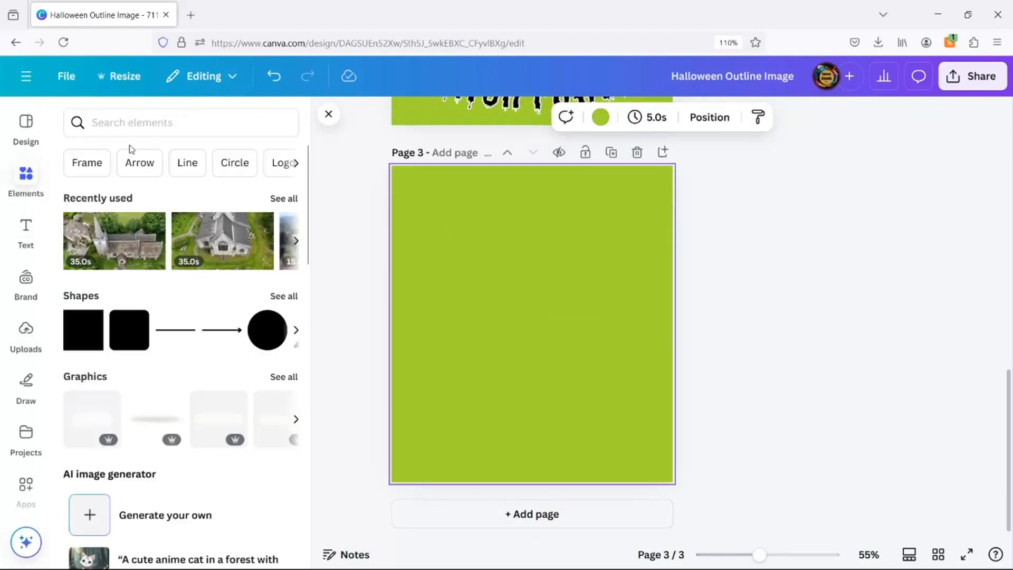
left_click(100, 123)
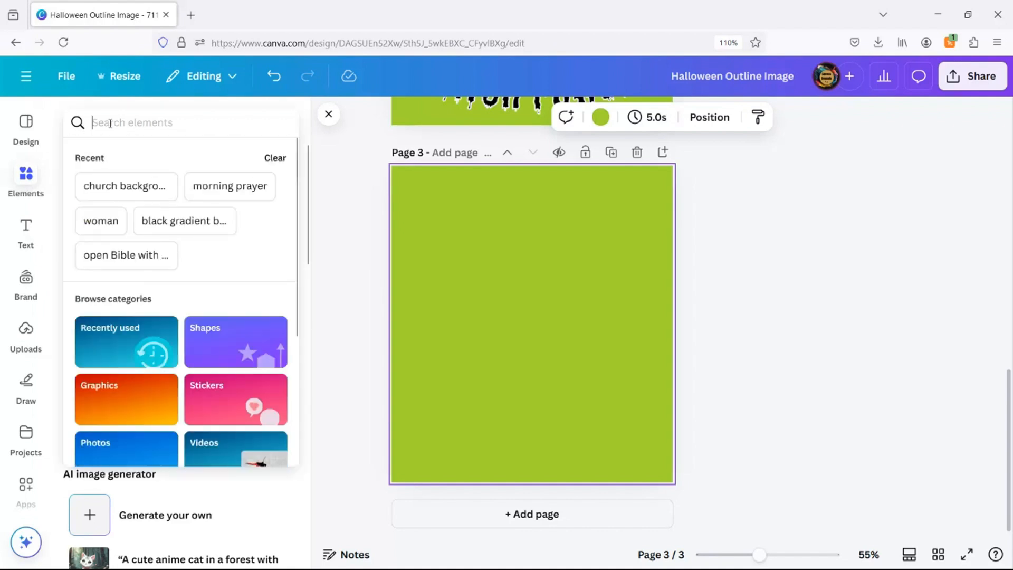
type("MOCKU")
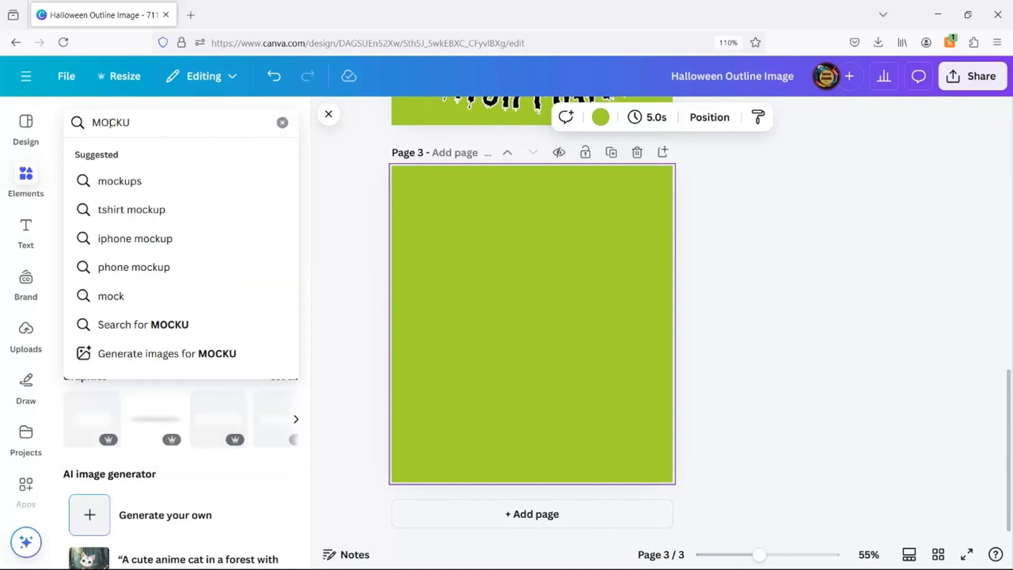
left_click(101, 179)
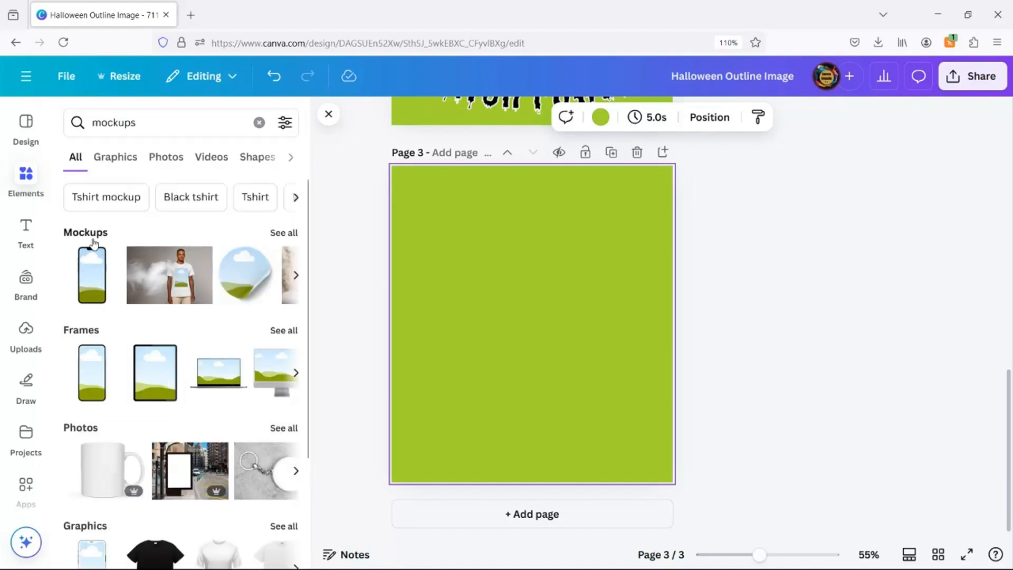
left_click(285, 233)
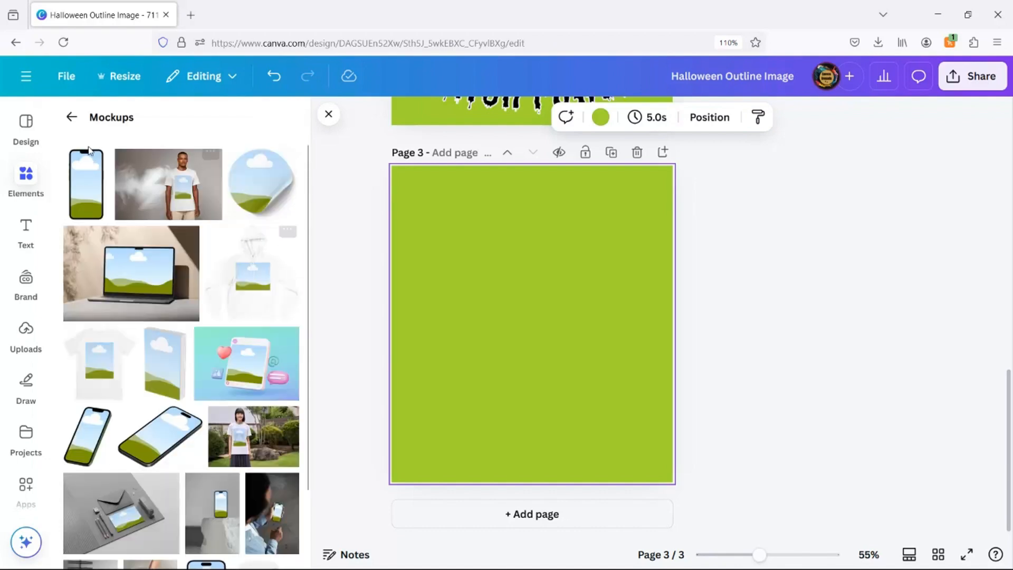
left_click(72, 117)
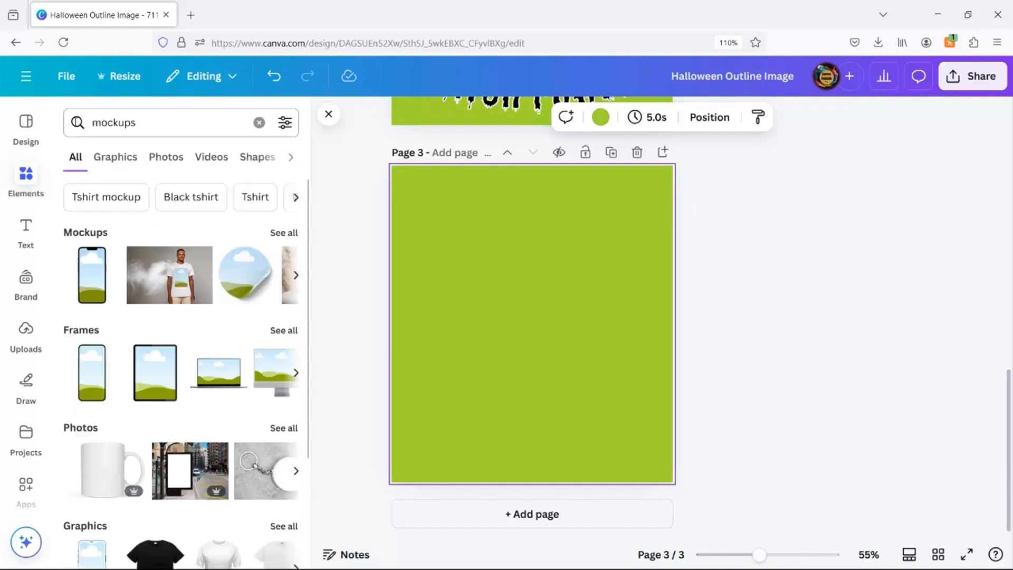
Browse the elements library's mockup collections and open the Apparel mockups.
left_click(21, 187)
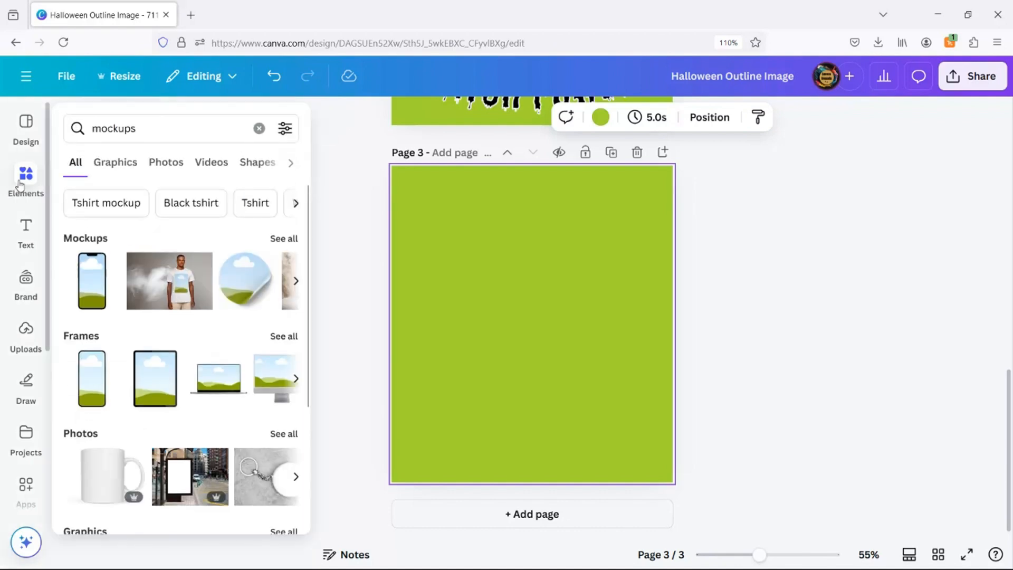
left_click(257, 129)
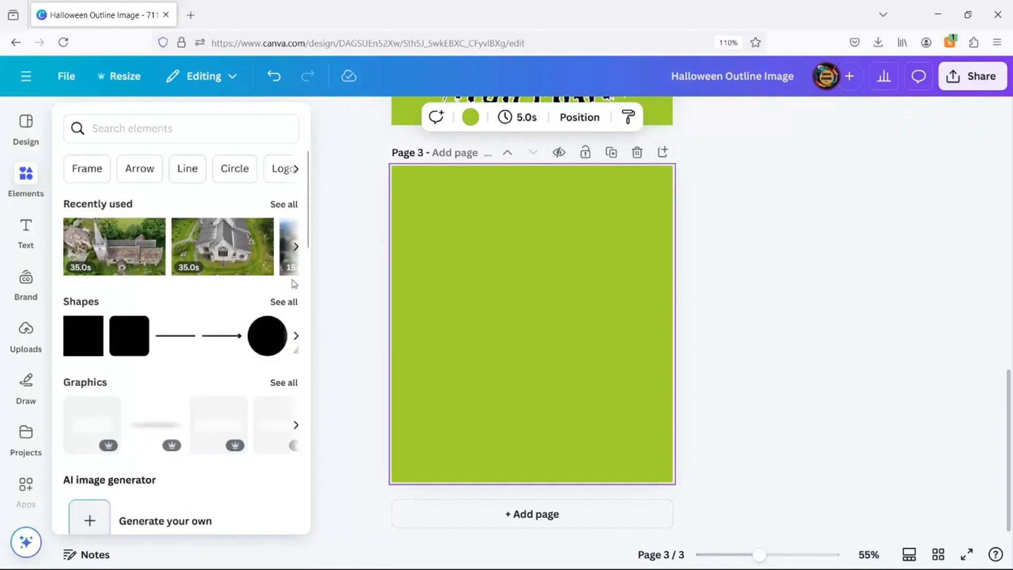
scroll(214, 272, "down", 15)
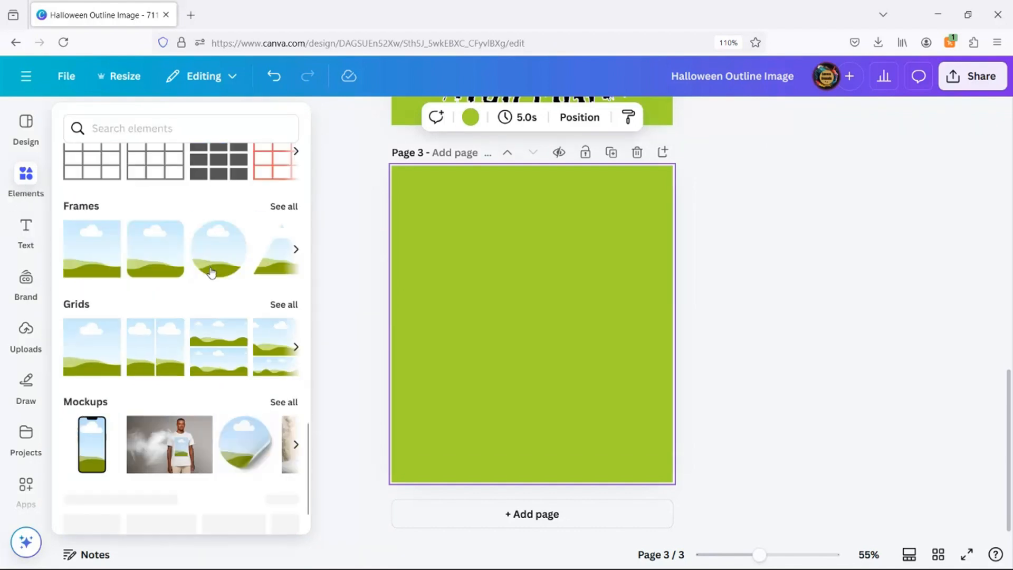
scroll(211, 272, "down", 1)
scroll(293, 344, "down", 1)
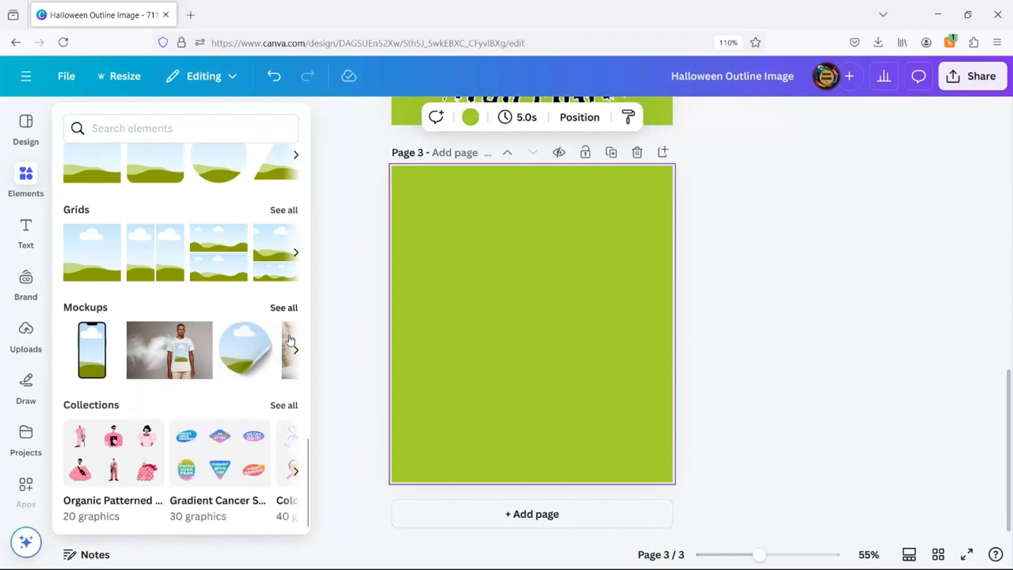
left_click(285, 308)
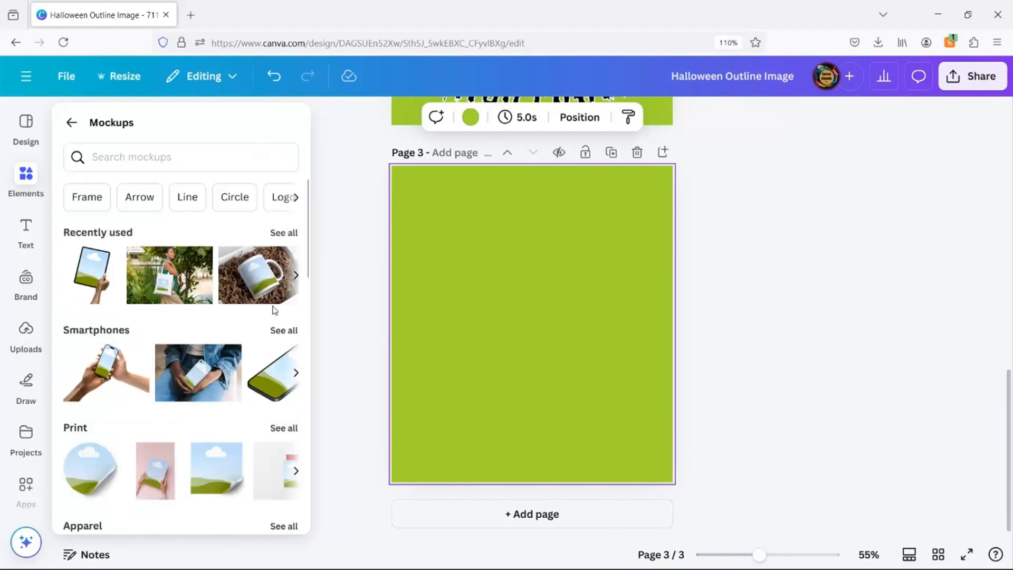
scroll(274, 311, "down", 6)
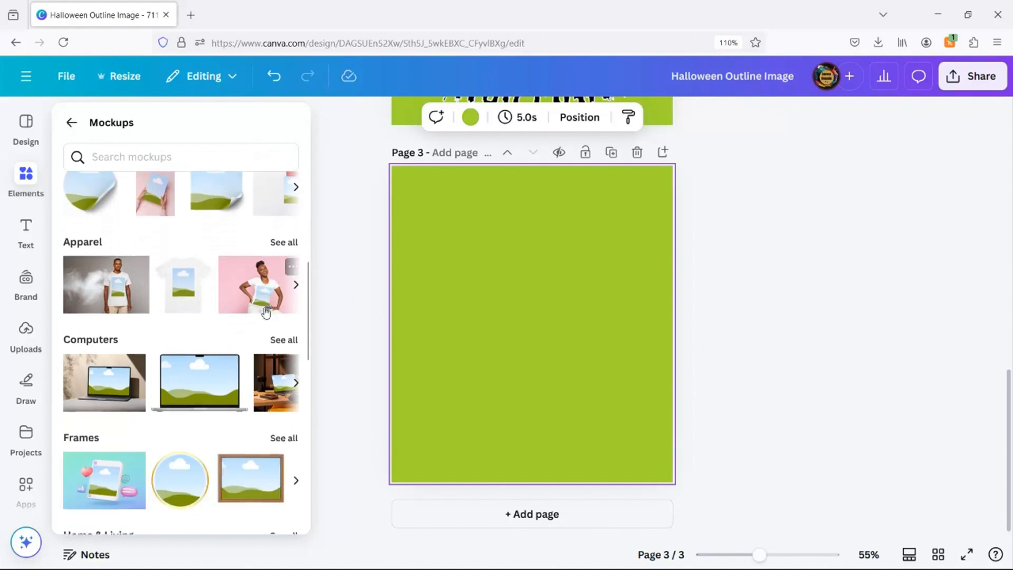
left_click(281, 242)
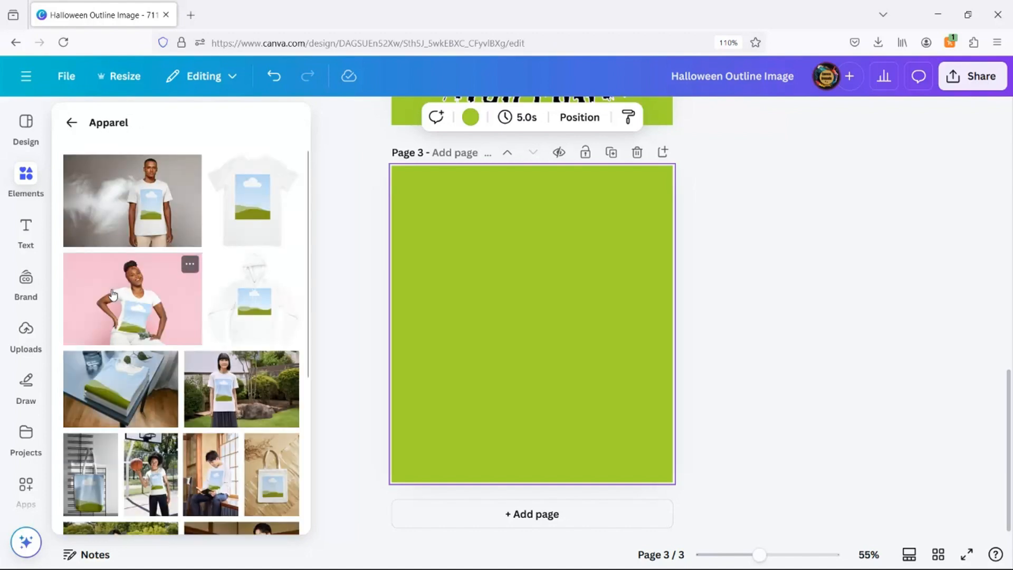
Add the pink-background woman T-shirt mockup to page 3 and enlarge it to fill the page.
left_click(123, 299)
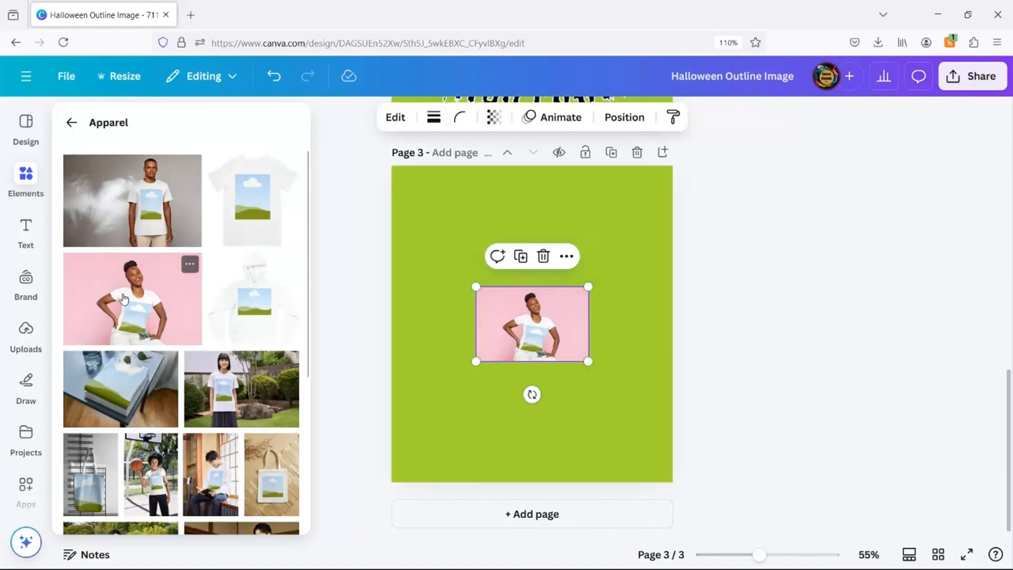
right_click(501, 351)
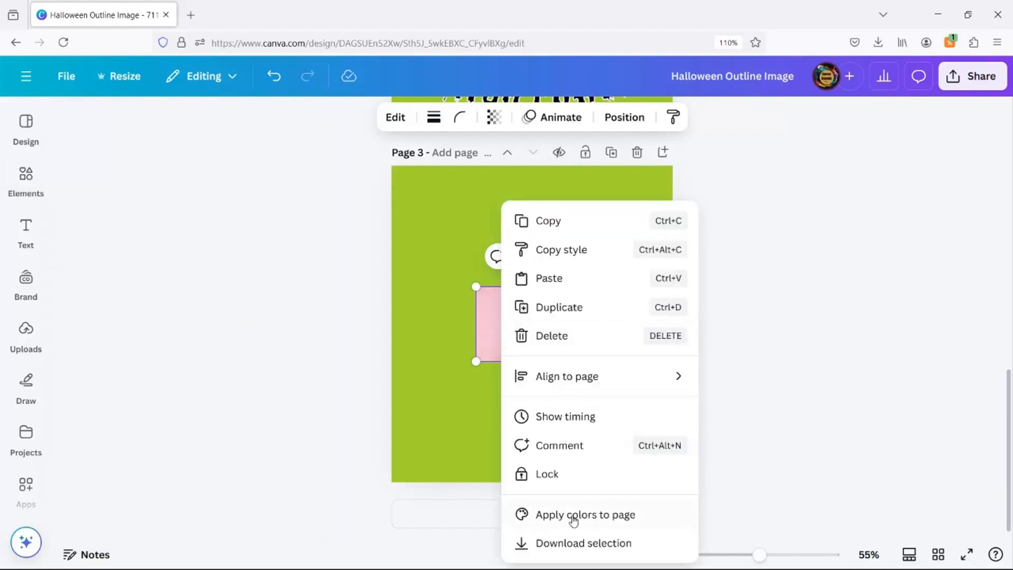
left_click(463, 361)
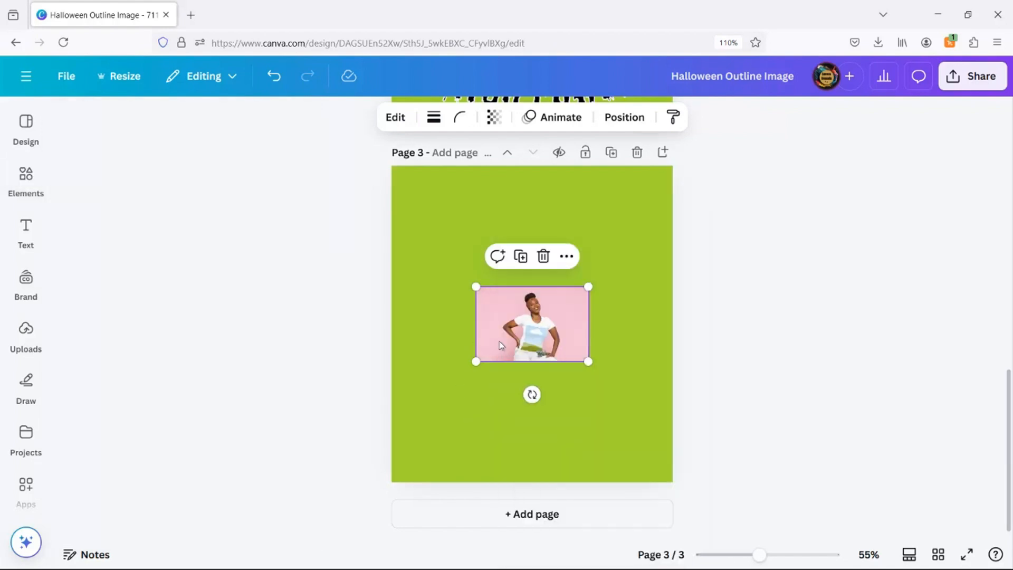
left_click_drag(475, 361, 311, 518)
left_click_drag(588, 287, 770, 167)
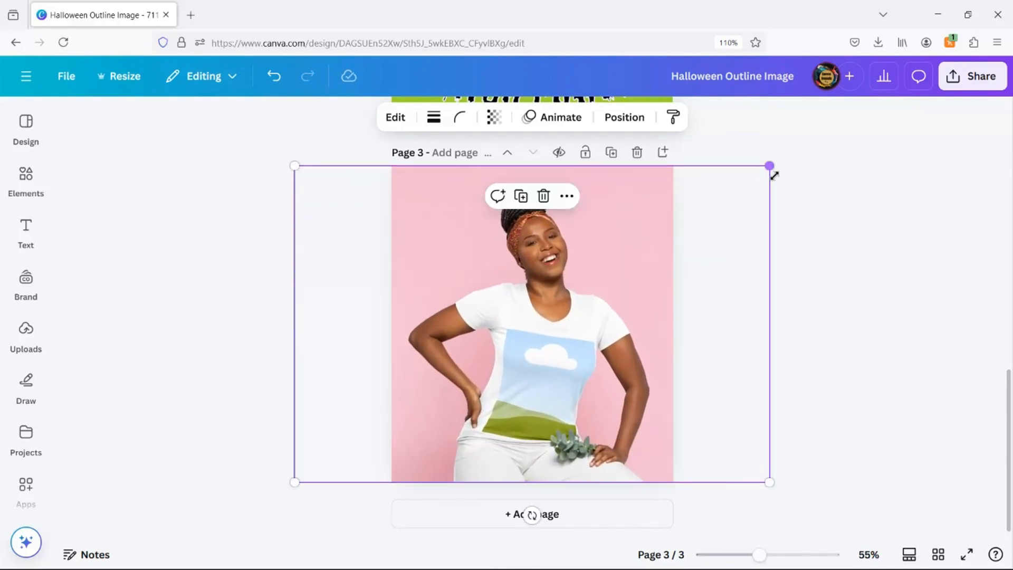
left_click(887, 263)
Place the uploaded Cactus Witch Power design onto the T-shirt's print area.
left_click(27, 328)
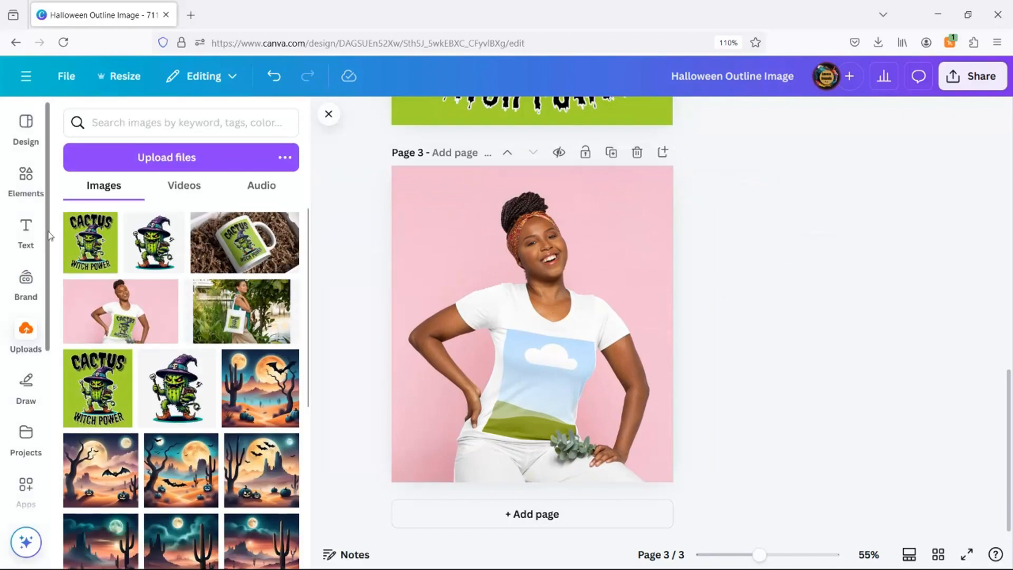
left_click_drag(103, 251, 534, 376)
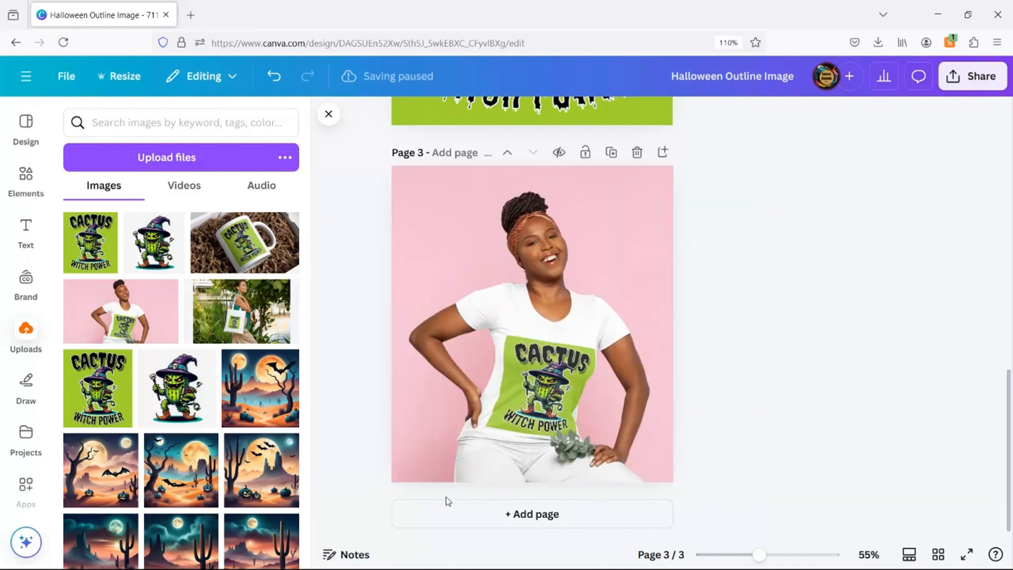
Add a new page and place the garden tote-bag mockup from Apparel, enlarging it to fill the page.
left_click(494, 515)
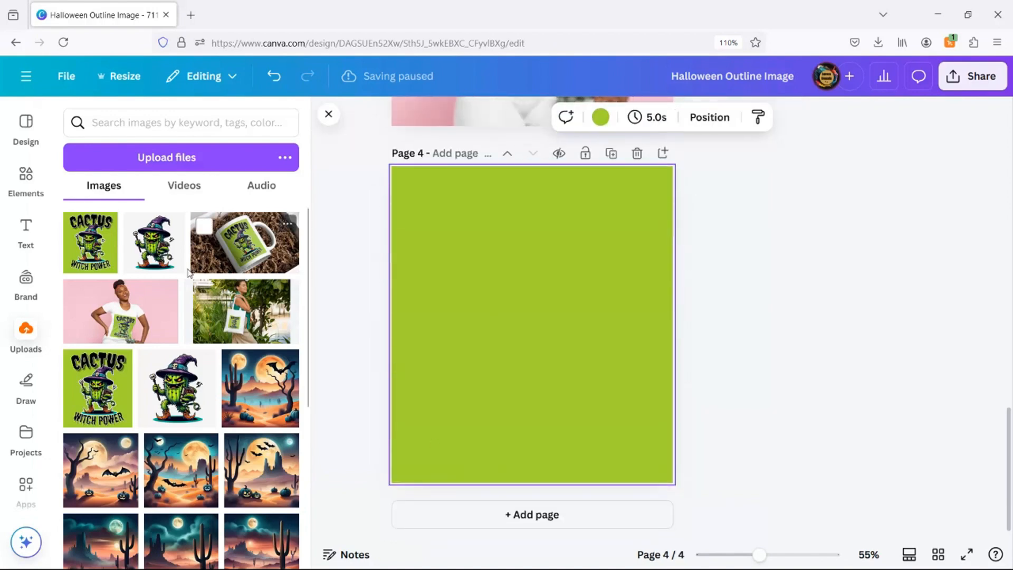
left_click(20, 197)
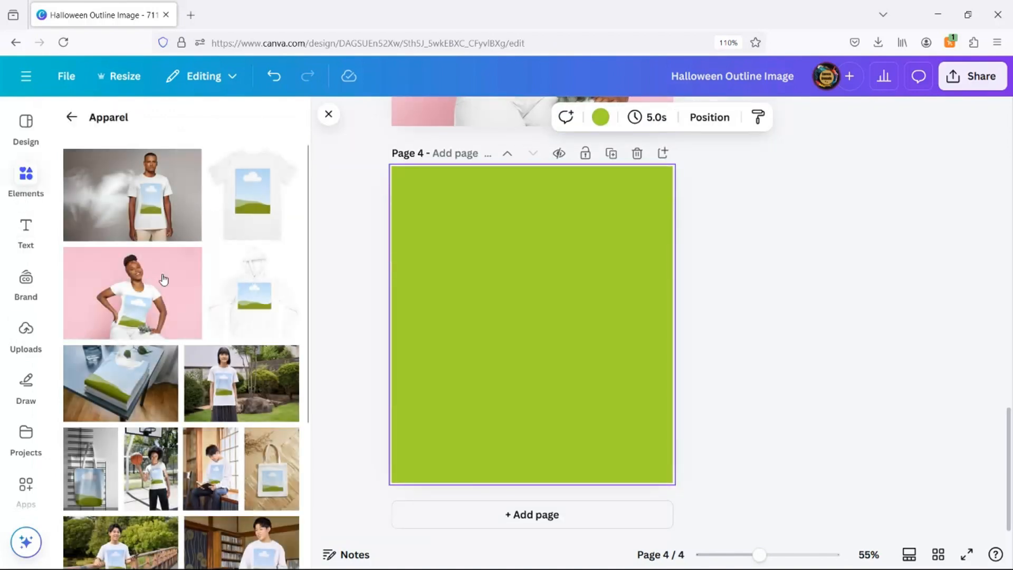
scroll(208, 249, "down", 10)
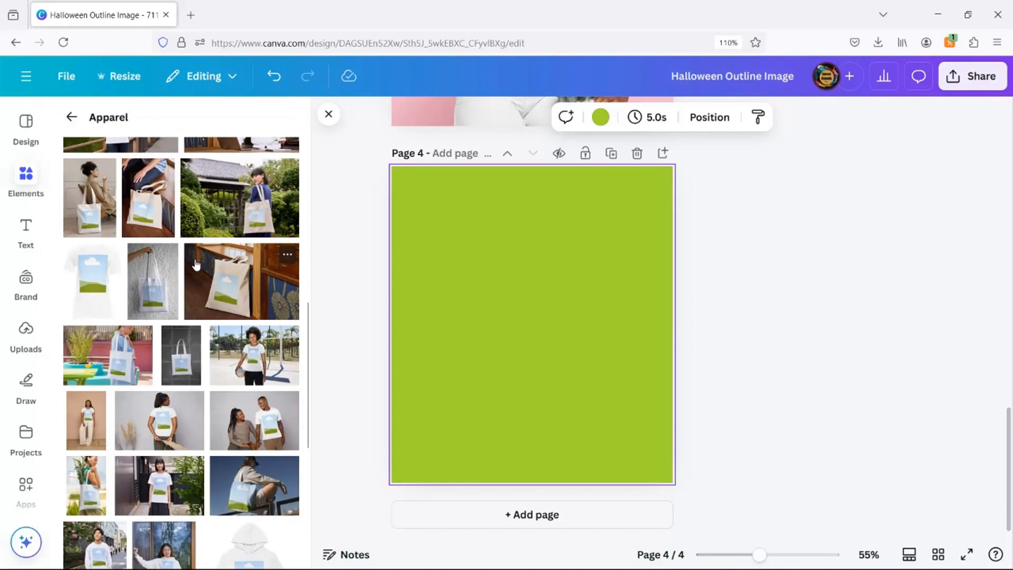
scroll(199, 272, "down", 5)
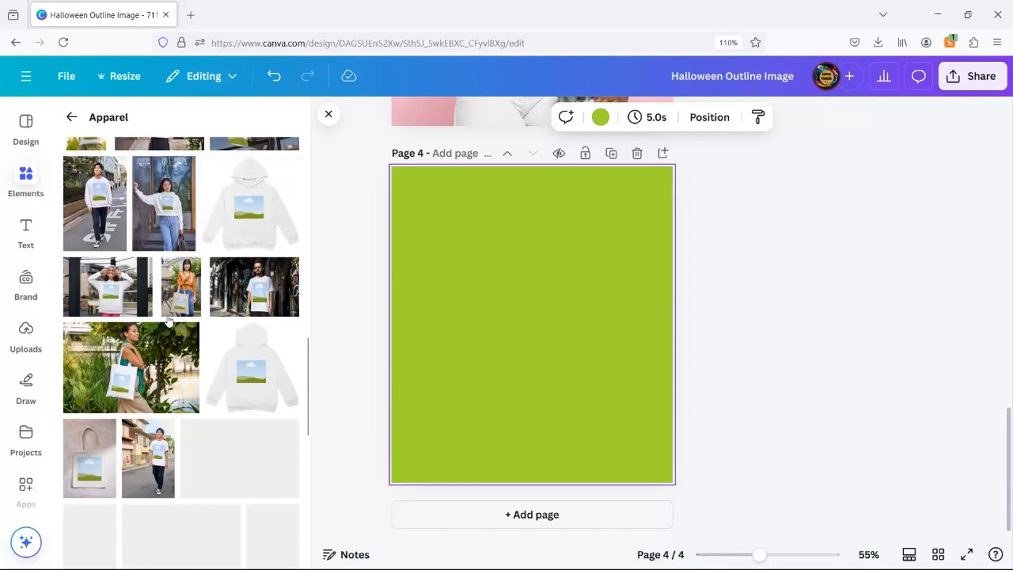
left_click_drag(143, 366, 477, 337)
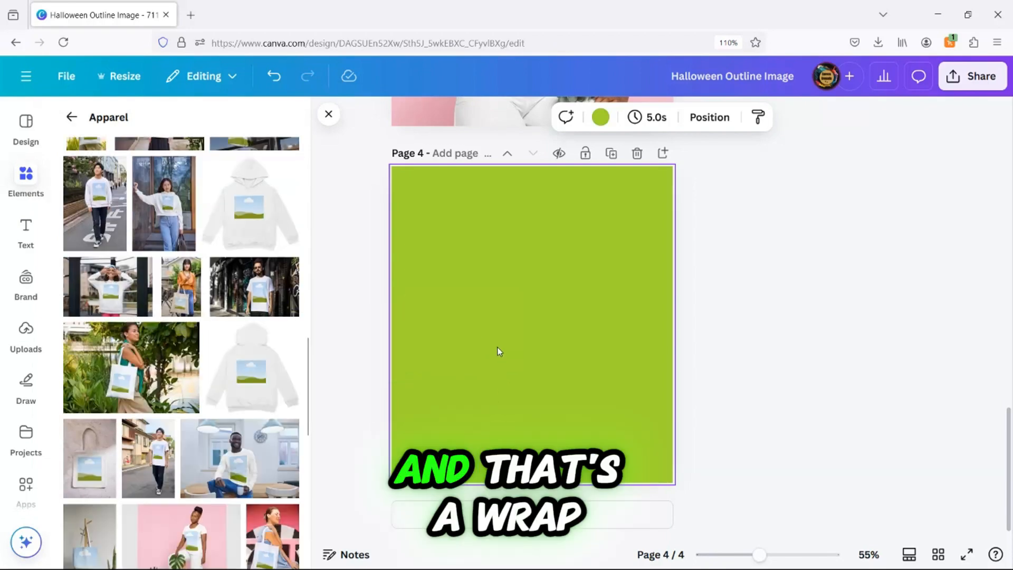
left_click_drag(514, 370, 693, 489)
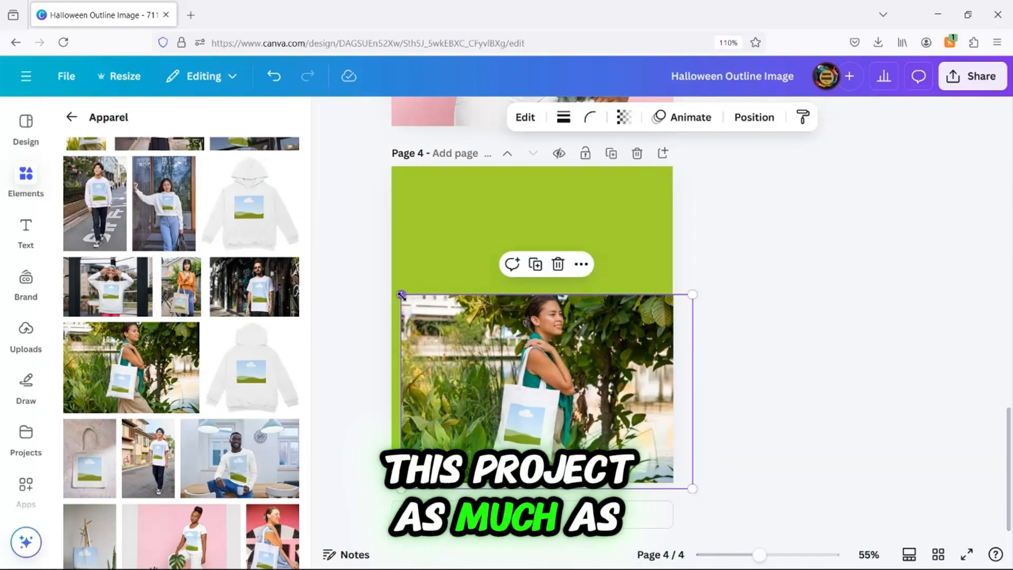
left_click_drag(401, 294, 218, 175)
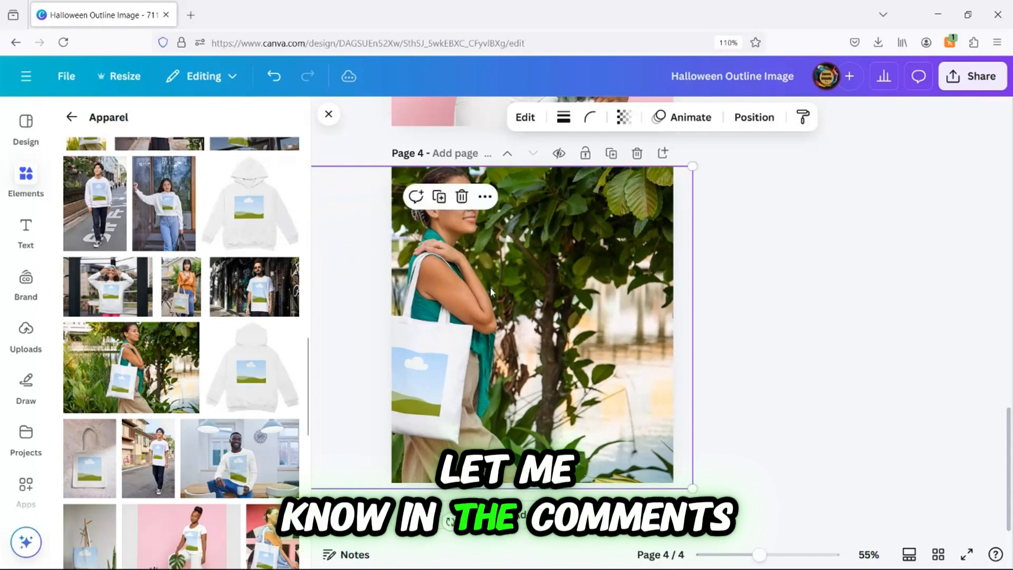
left_click_drag(558, 296, 568, 289)
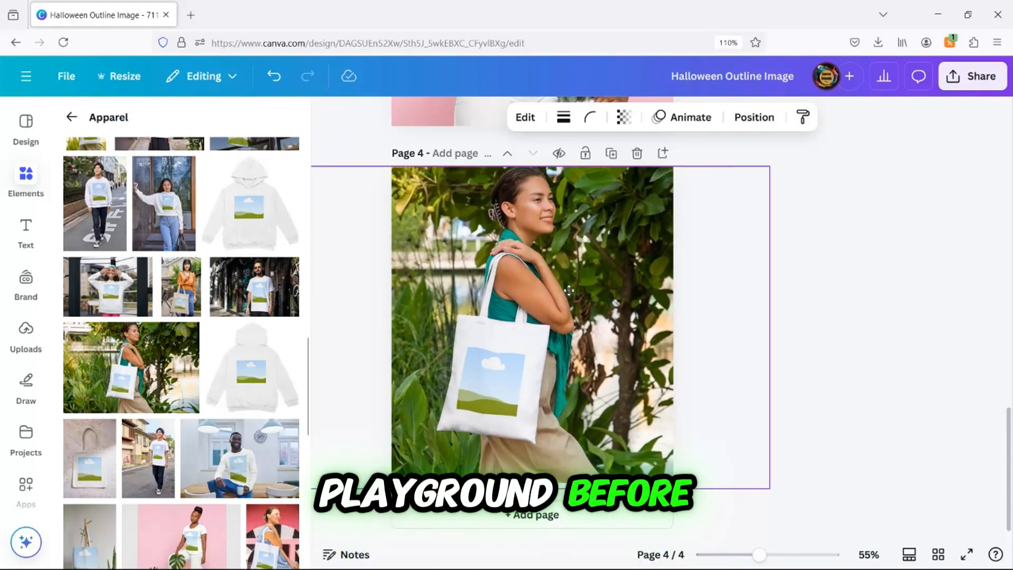
left_click(876, 346)
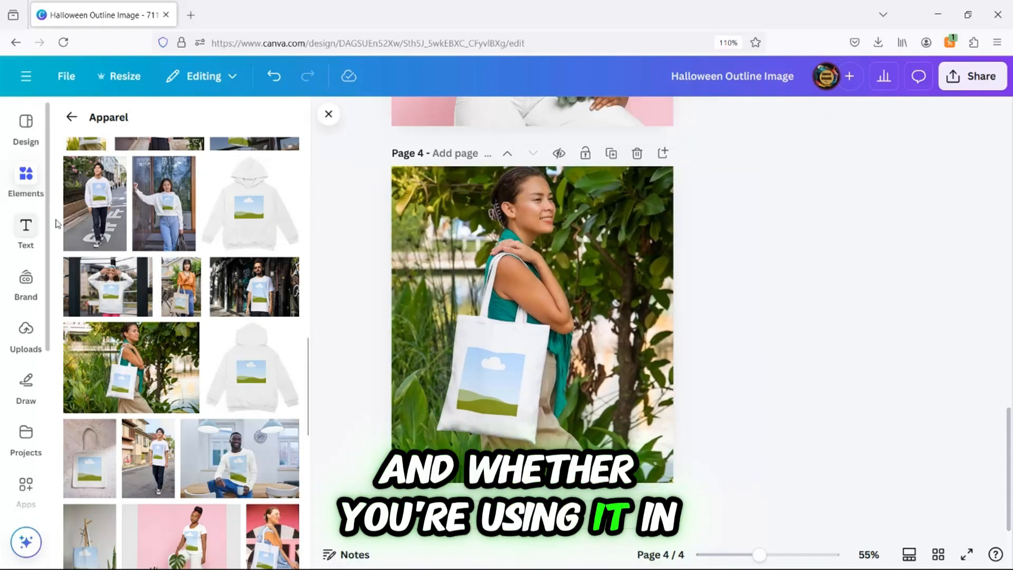
Place the Cactus Witch Power design onto the tote bag and add another blank page.
left_click(29, 339)
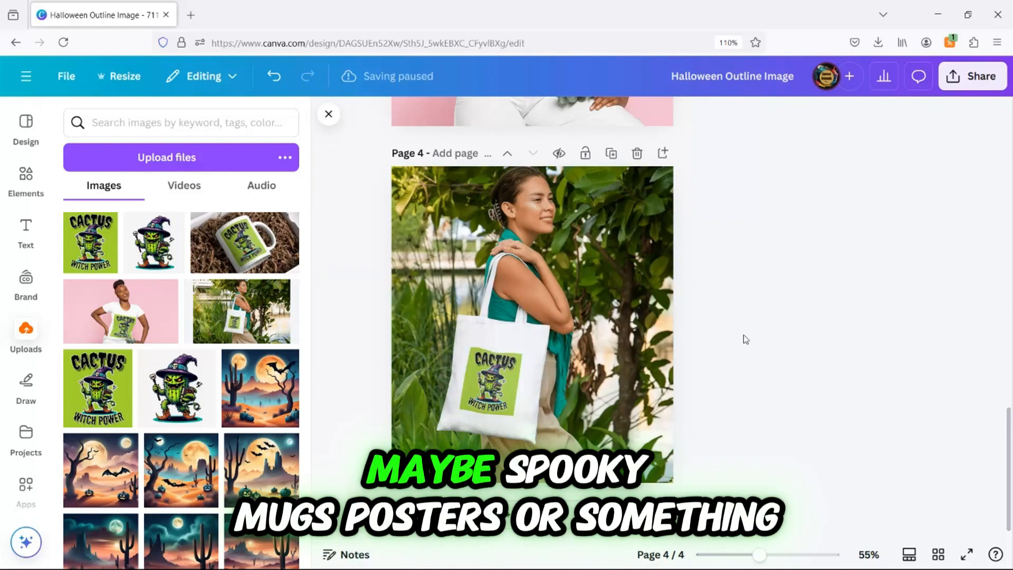
scroll(553, 395, "up", 4)
scroll(571, 378, "down", 3)
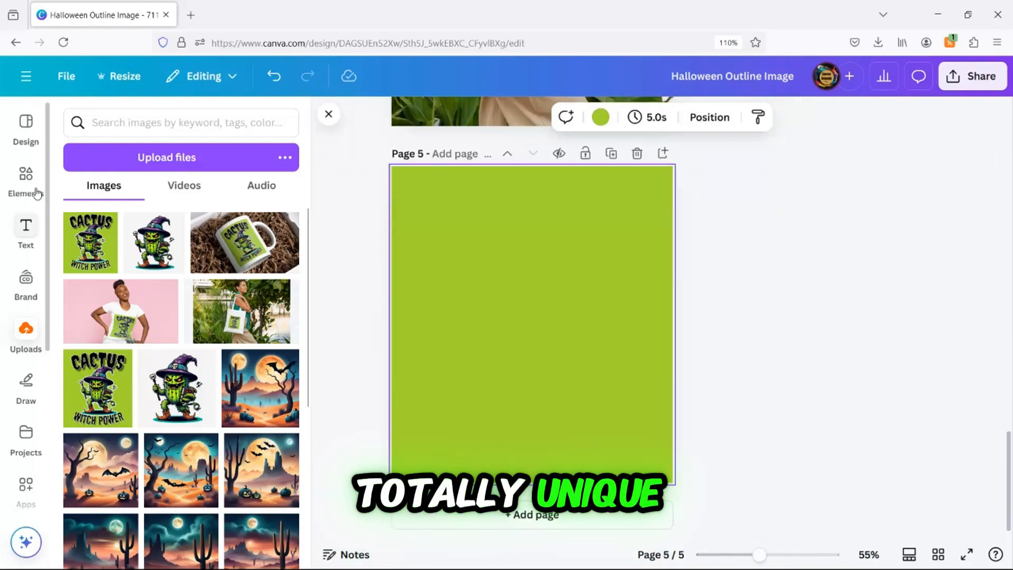
Add the mug-in-shredded-paper mockup from the Home & Living mockups to page 5 and enlarge it to fill the page.
left_click(33, 188)
left_click(72, 118)
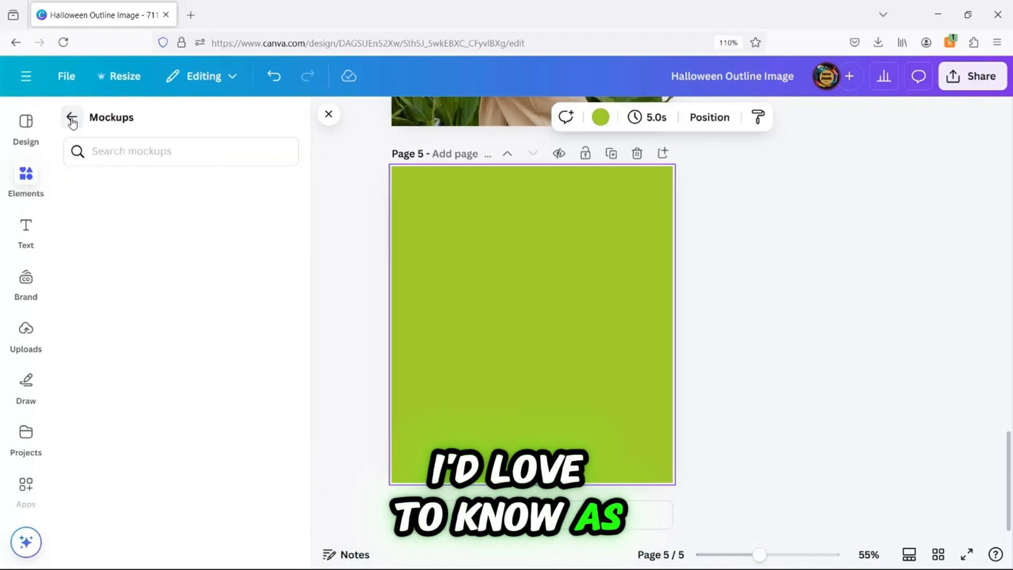
scroll(128, 296, "down", 9)
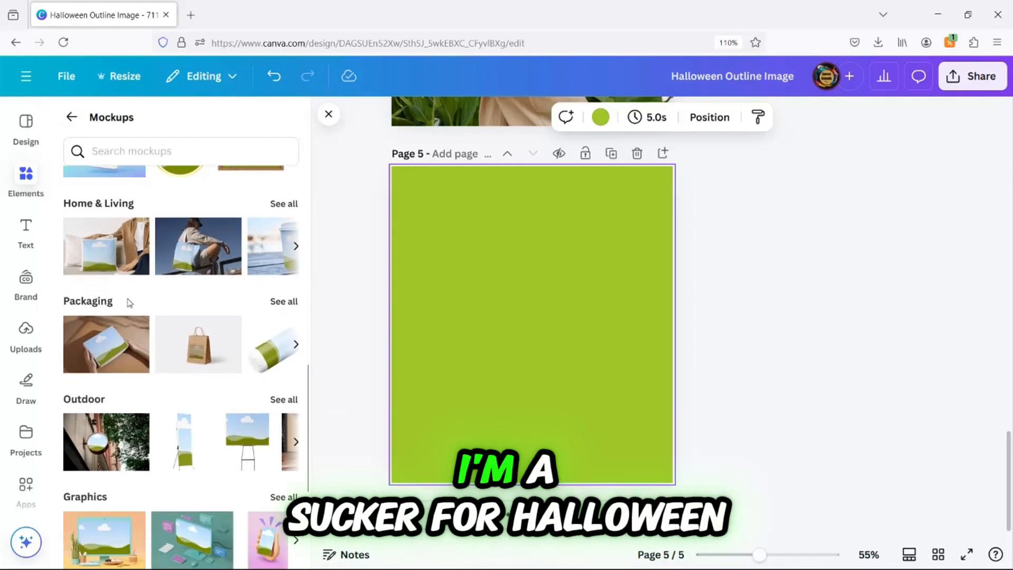
scroll(120, 290, "up", 6)
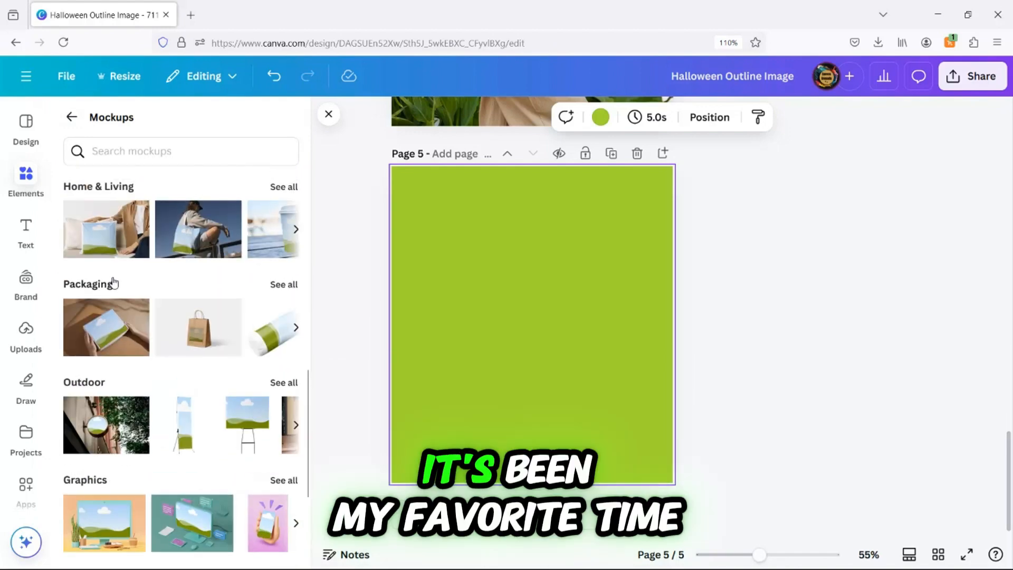
left_click(279, 331)
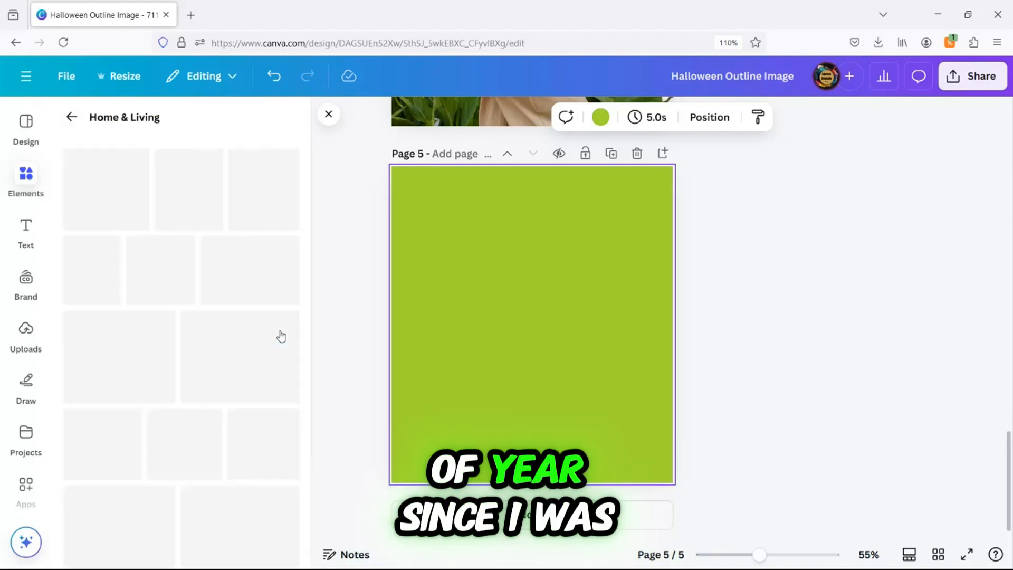
scroll(267, 329, "down", 5)
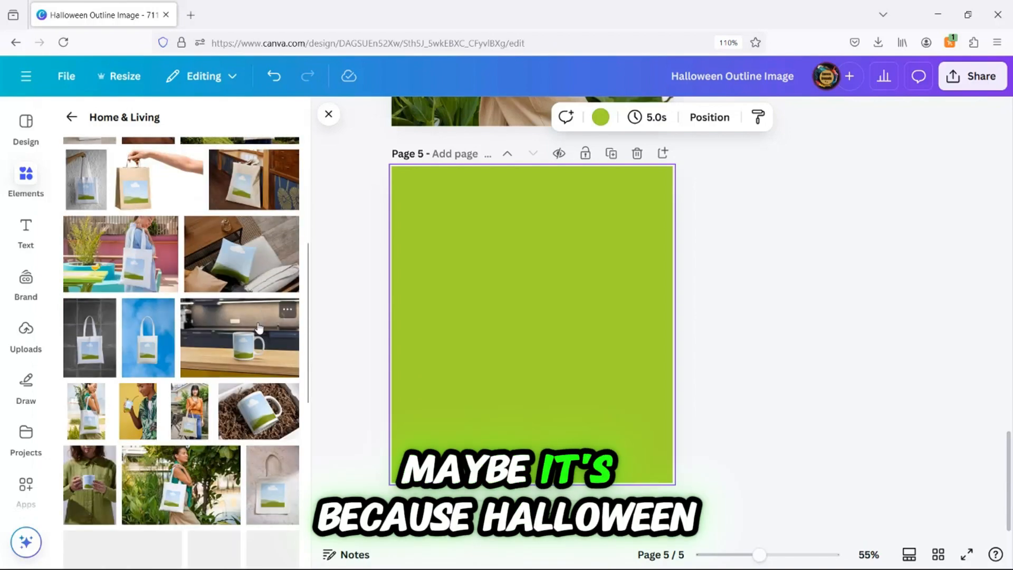
left_click(259, 411)
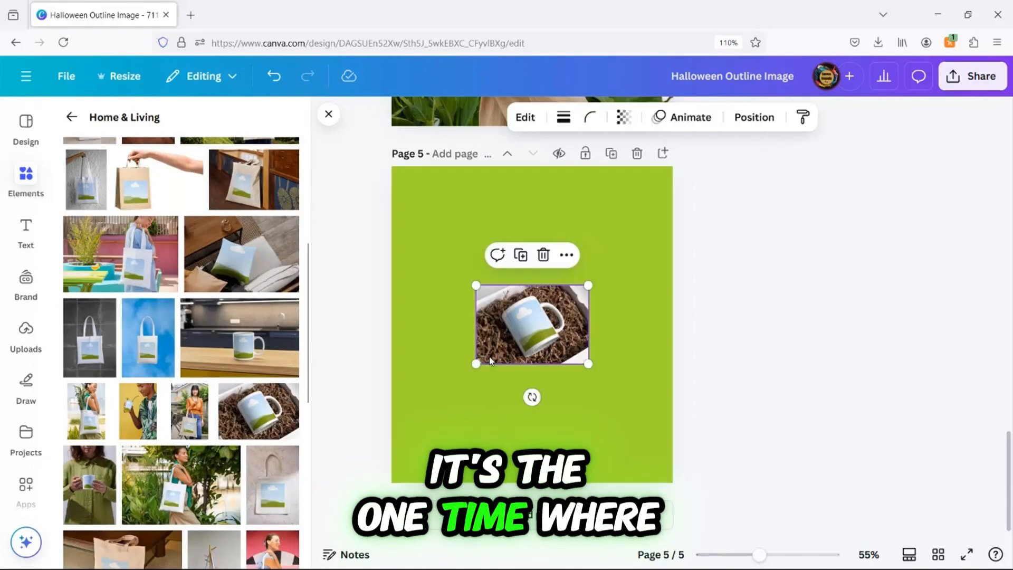
left_click_drag(470, 386, 320, 498)
left_click_drag(590, 285, 781, 215)
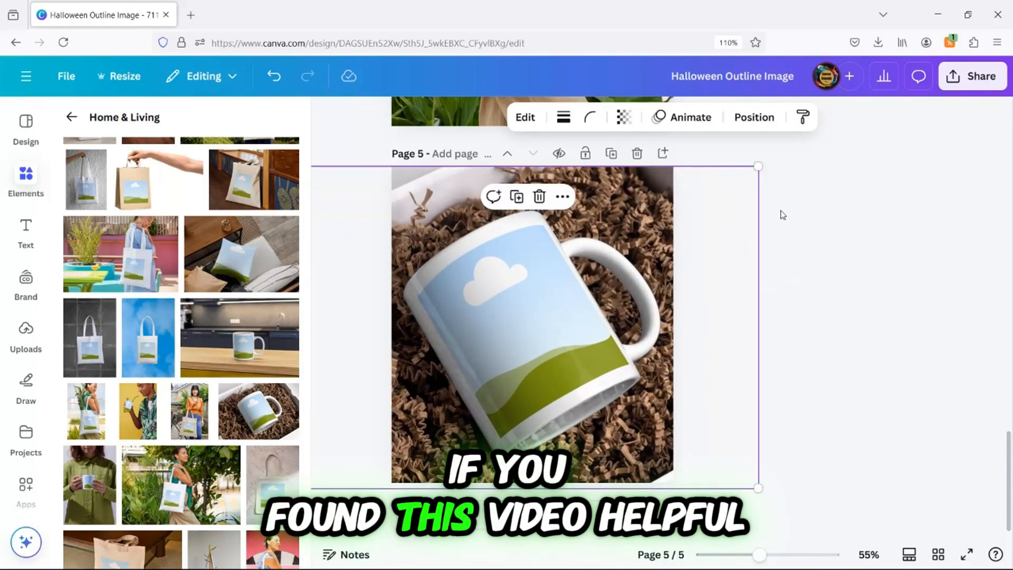
left_click(844, 237)
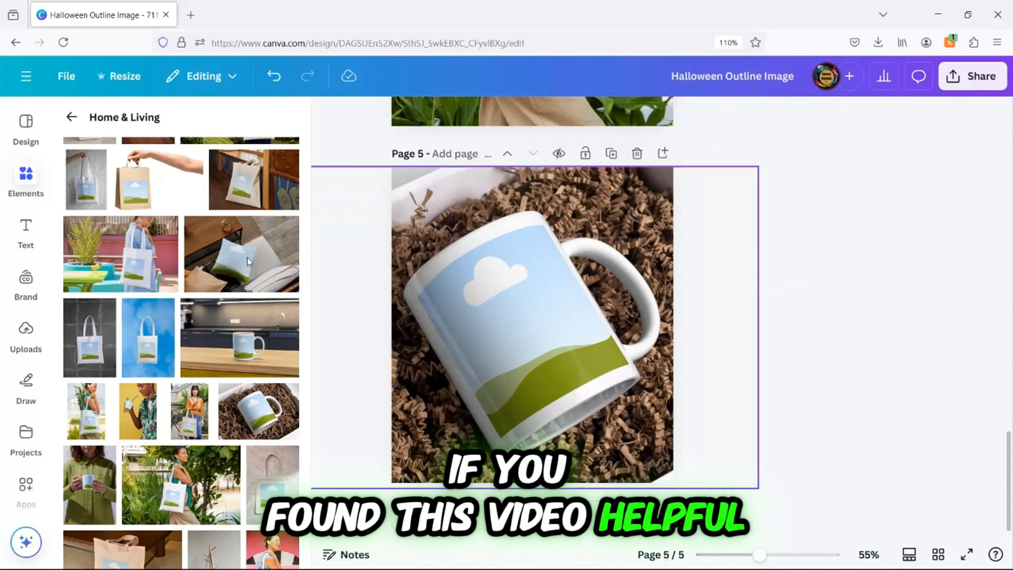
Place the Cactus Witch Power design onto the mug's print area.
left_click(26, 332)
left_click_drag(90, 243, 492, 309)
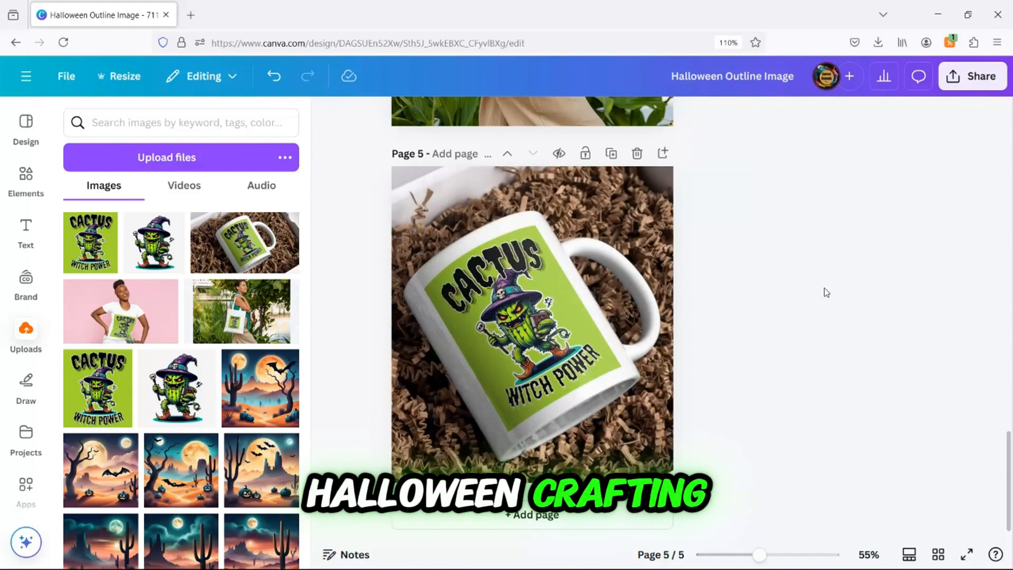
Scroll back through the finished mockup pages to review them.
scroll(825, 287, "up", 5)
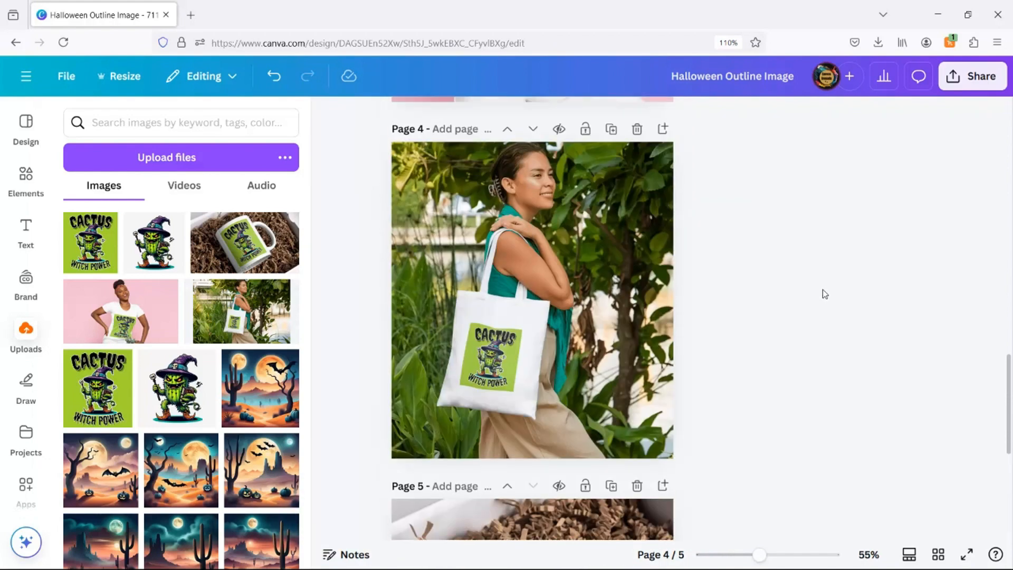
scroll(825, 294, "up", 5)
scroll(825, 294, "down", 3)
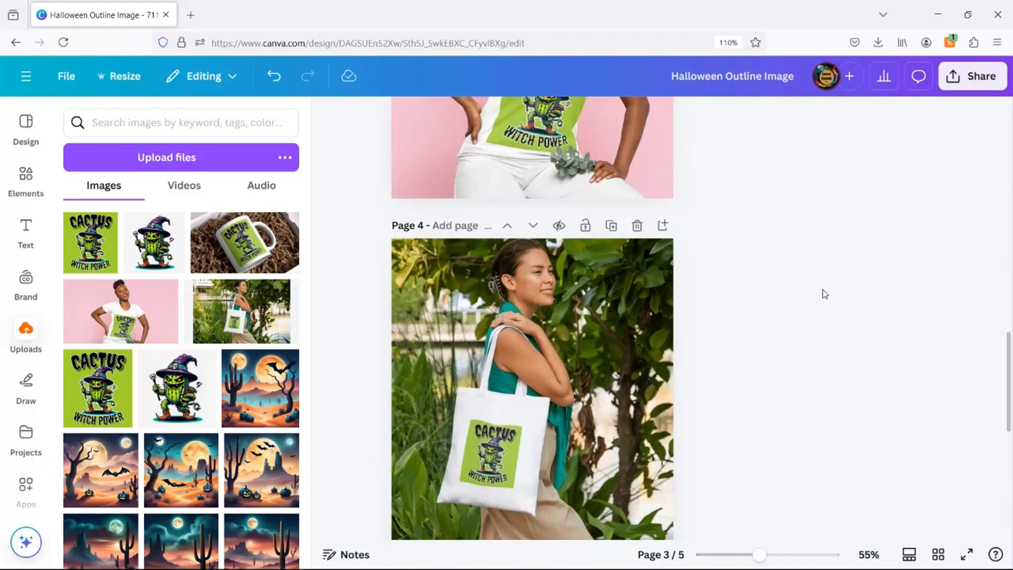